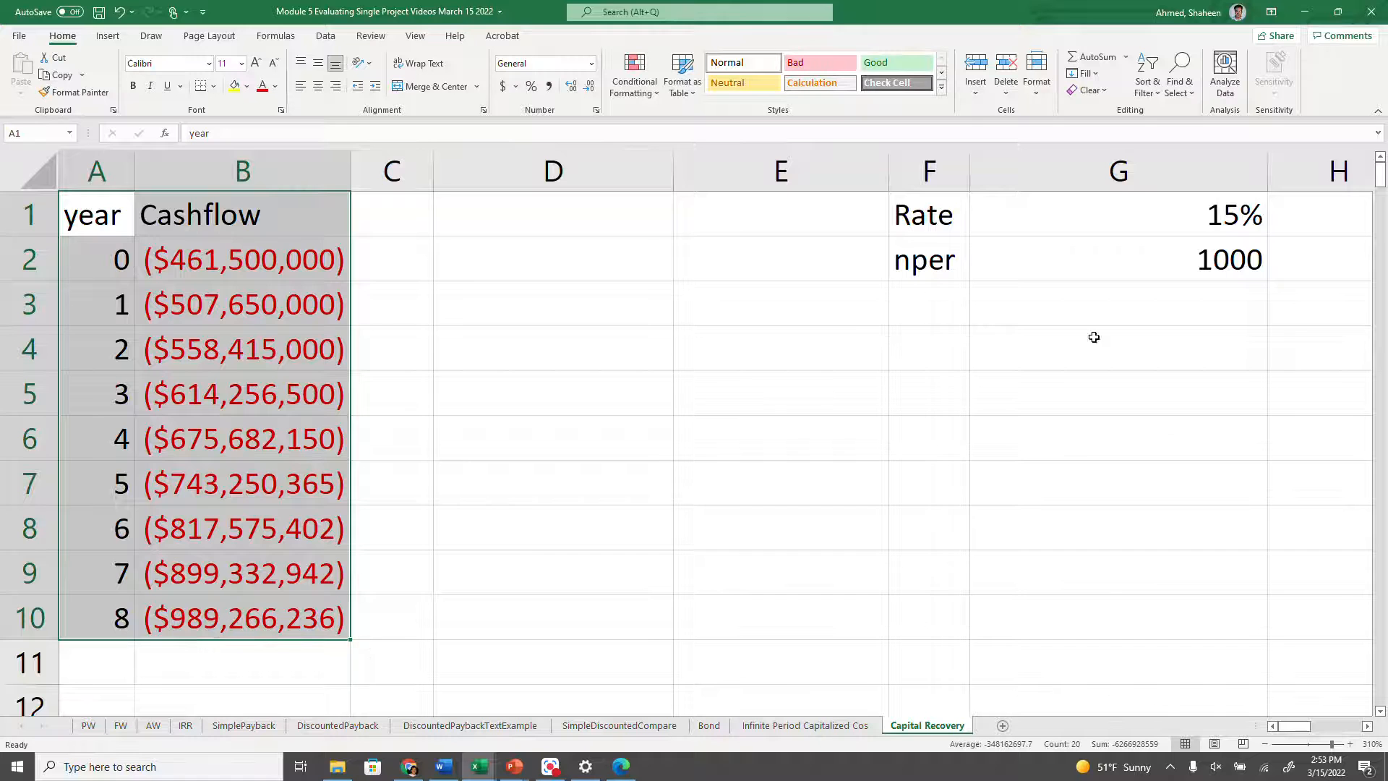
# Fit column G to its contents and set the nper value in G2 to 30
pyautogui.doubleClick(1268, 177)
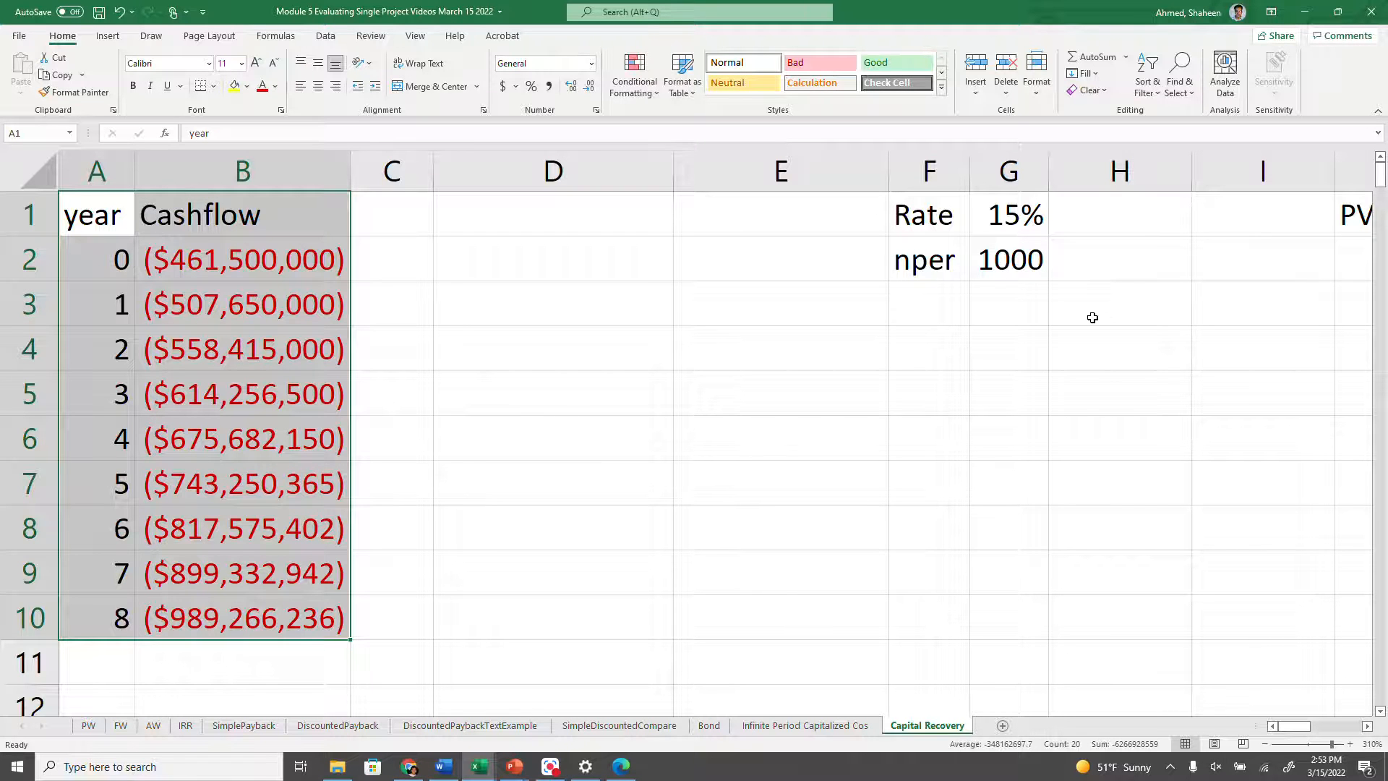
pyautogui.click(1018, 259)
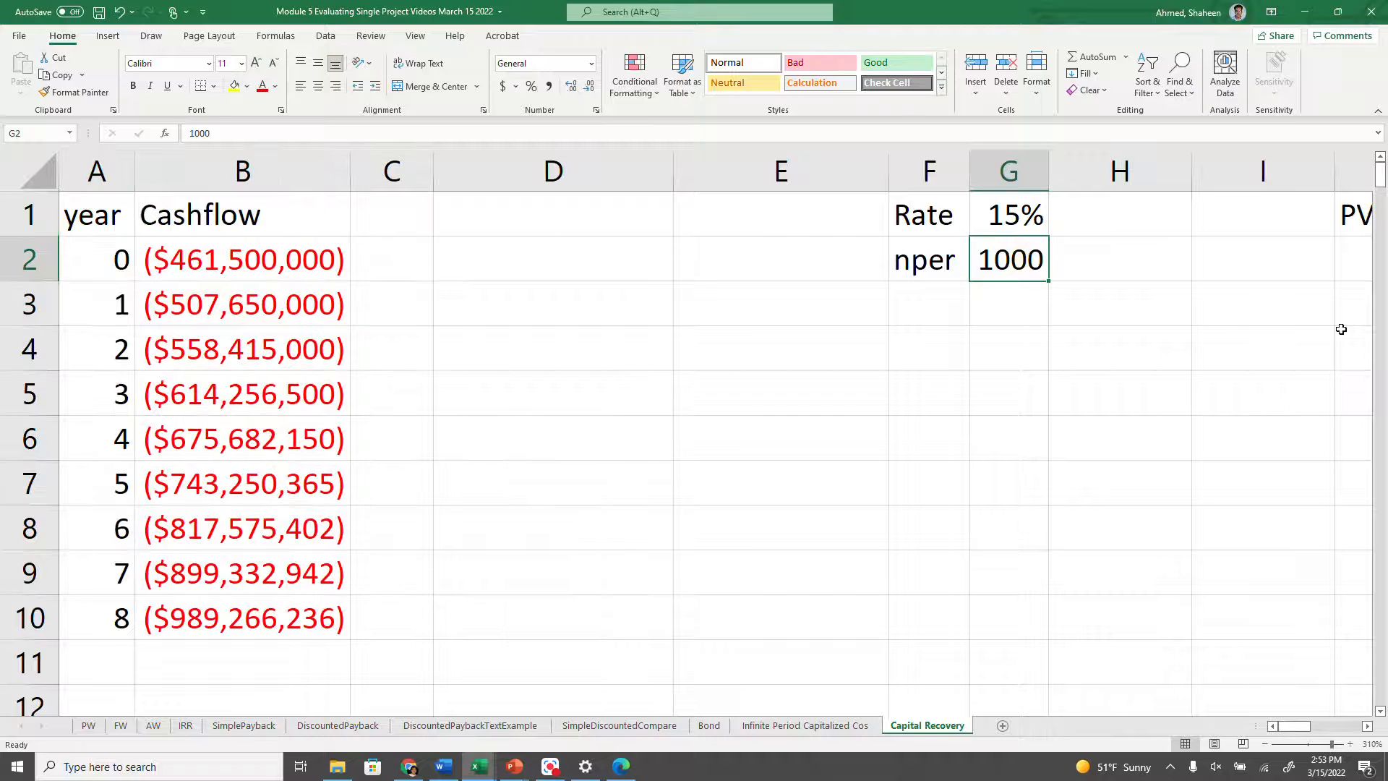
pyautogui.write('30')
pyautogui.press('Return')
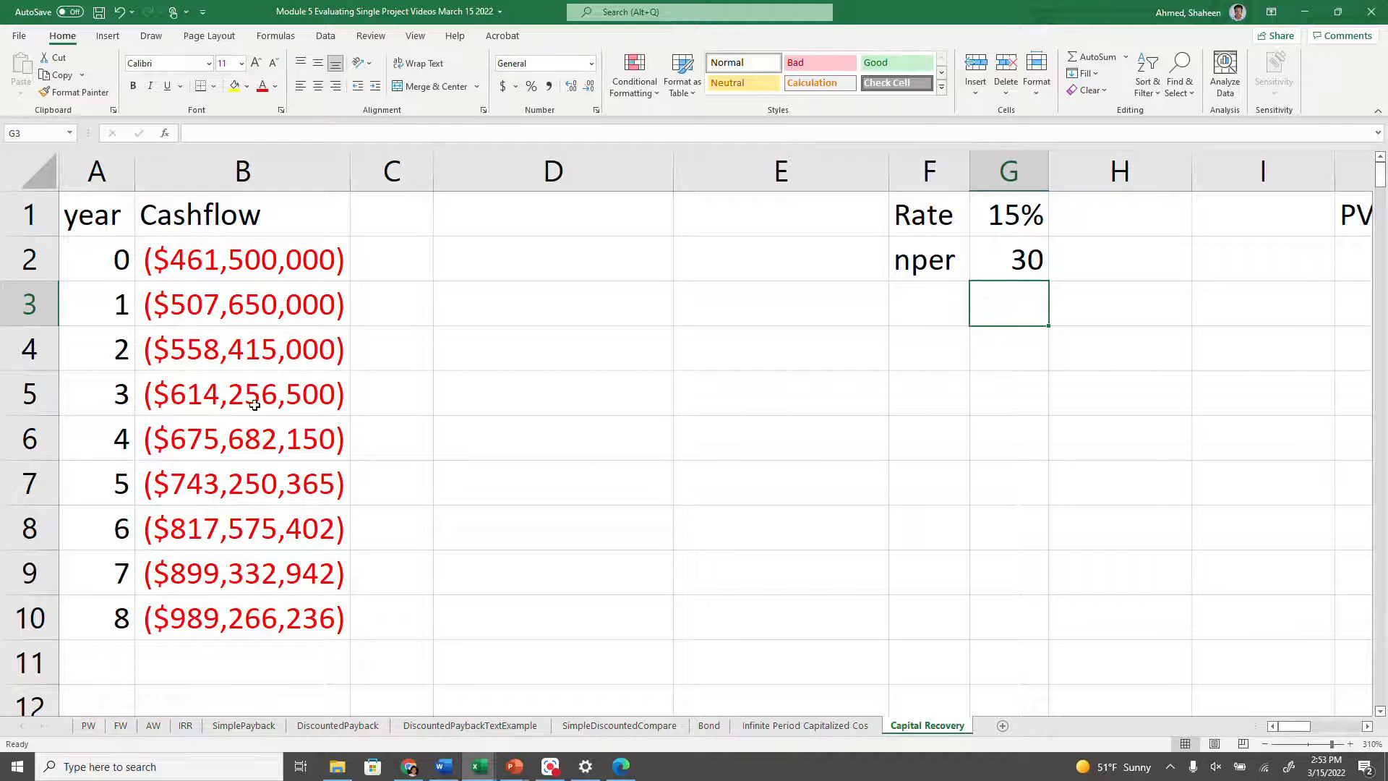
pyautogui.moveTo(110, 227); pyautogui.dragTo(265, 602)
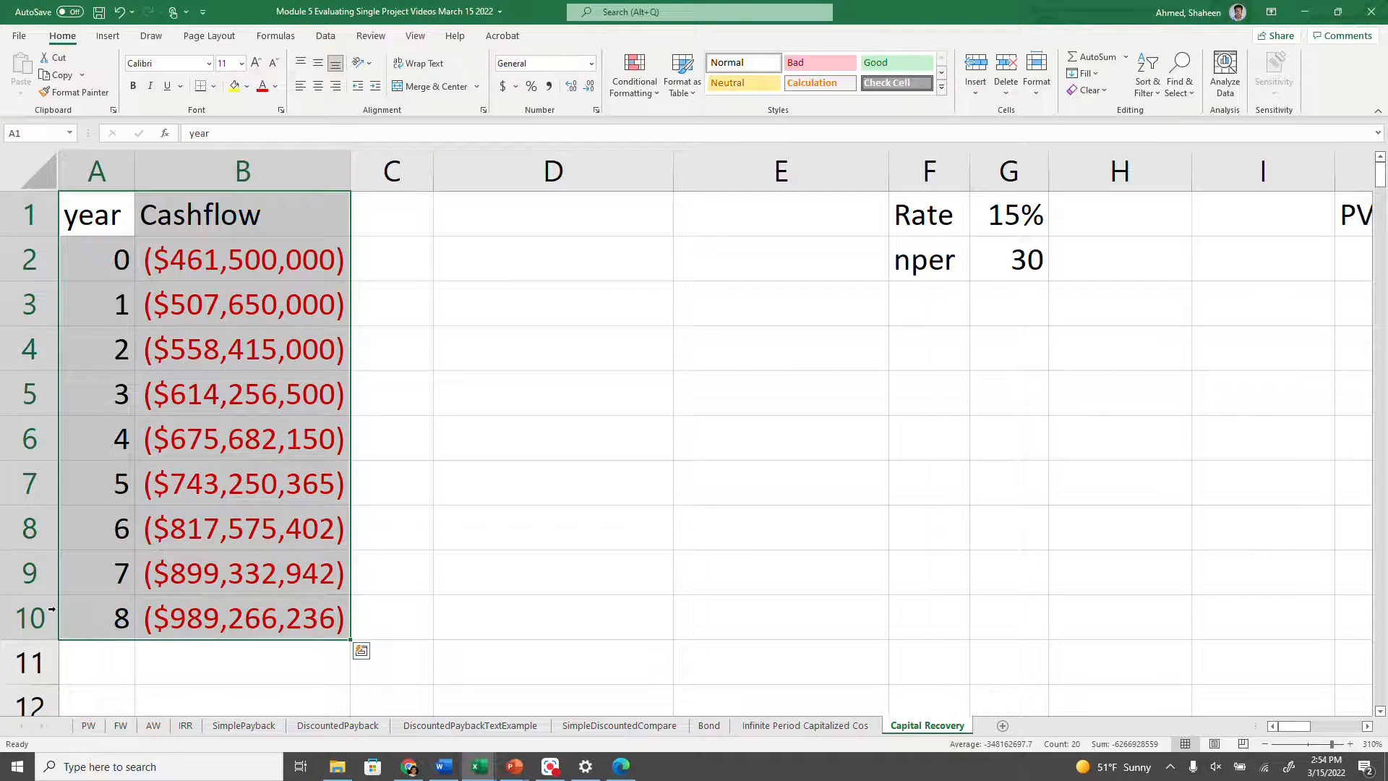
pyautogui.click(30, 614)
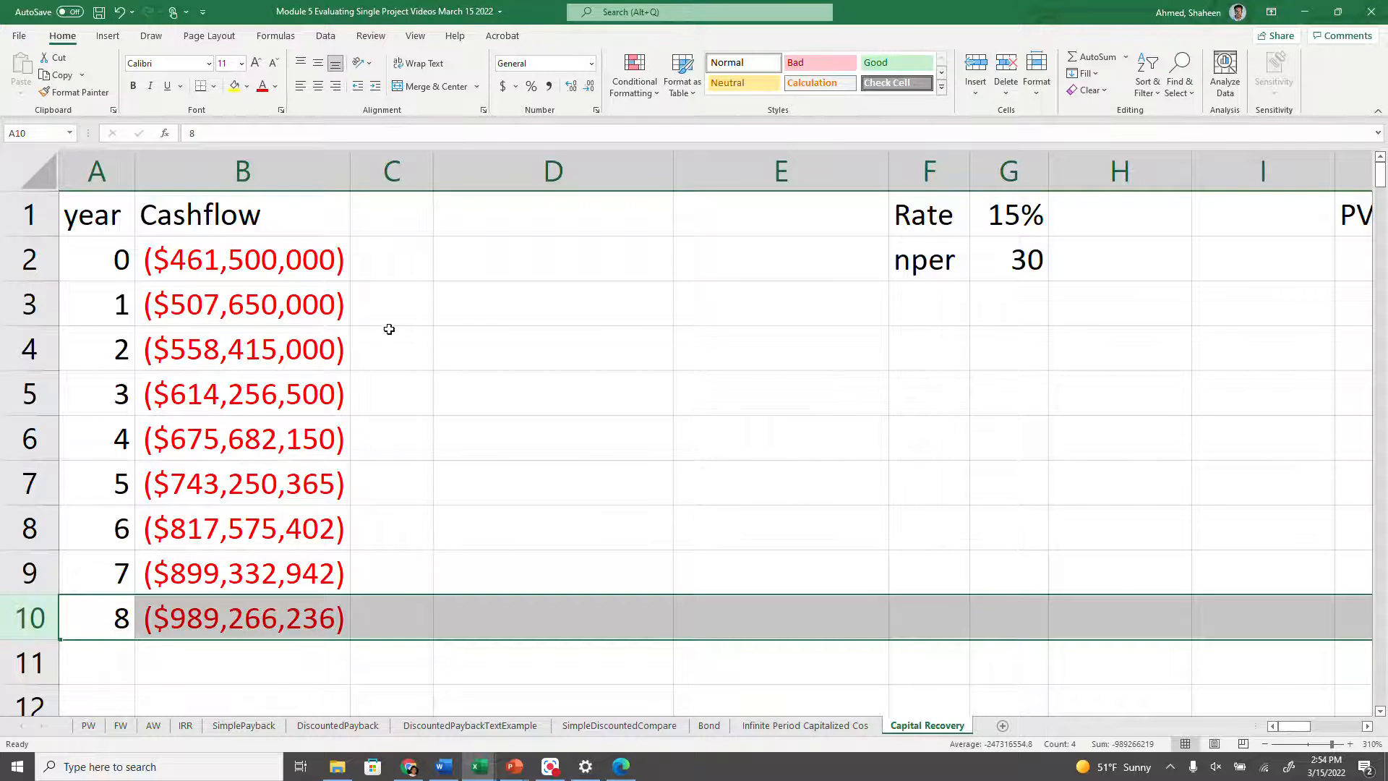
# Add the heading "Period" in cell C1 and fit column C's width to it
pyautogui.click(410, 220)
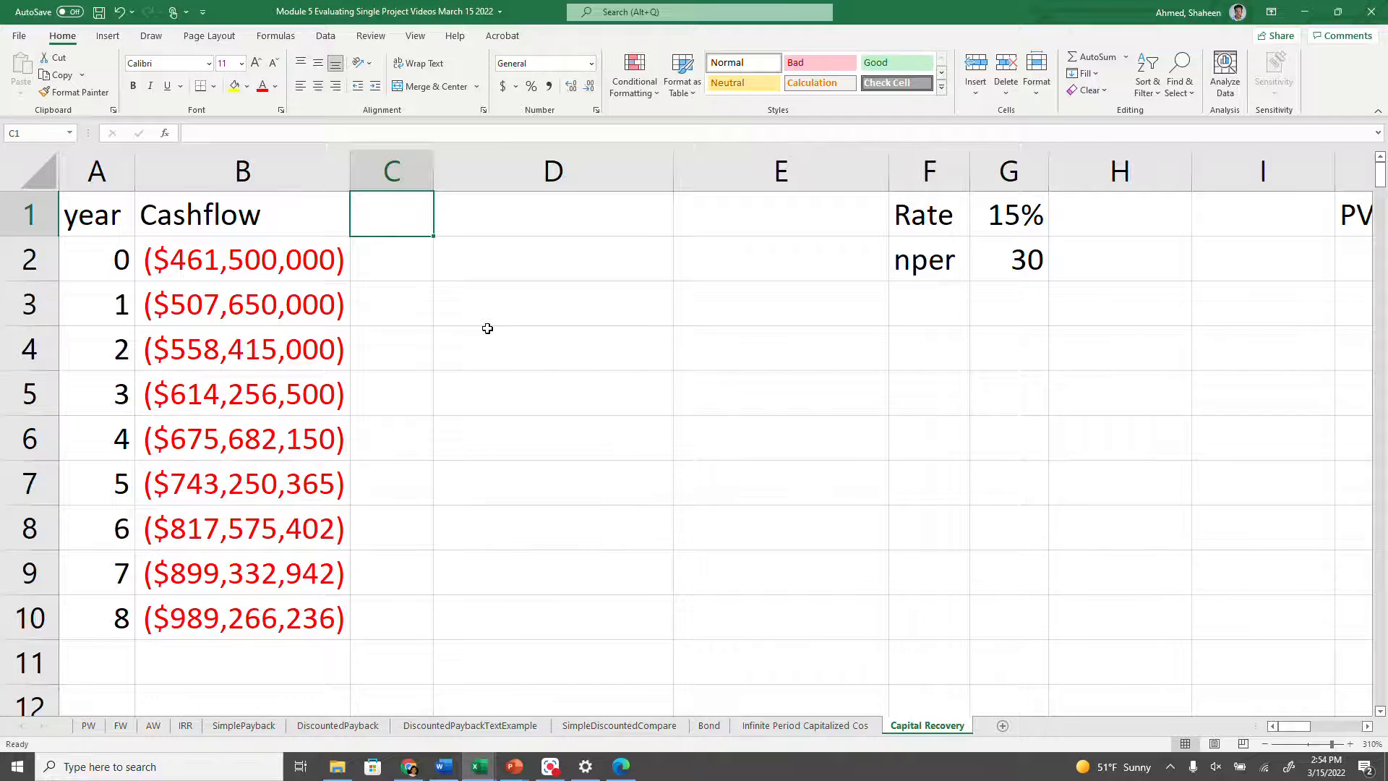
pyautogui.write('Period')
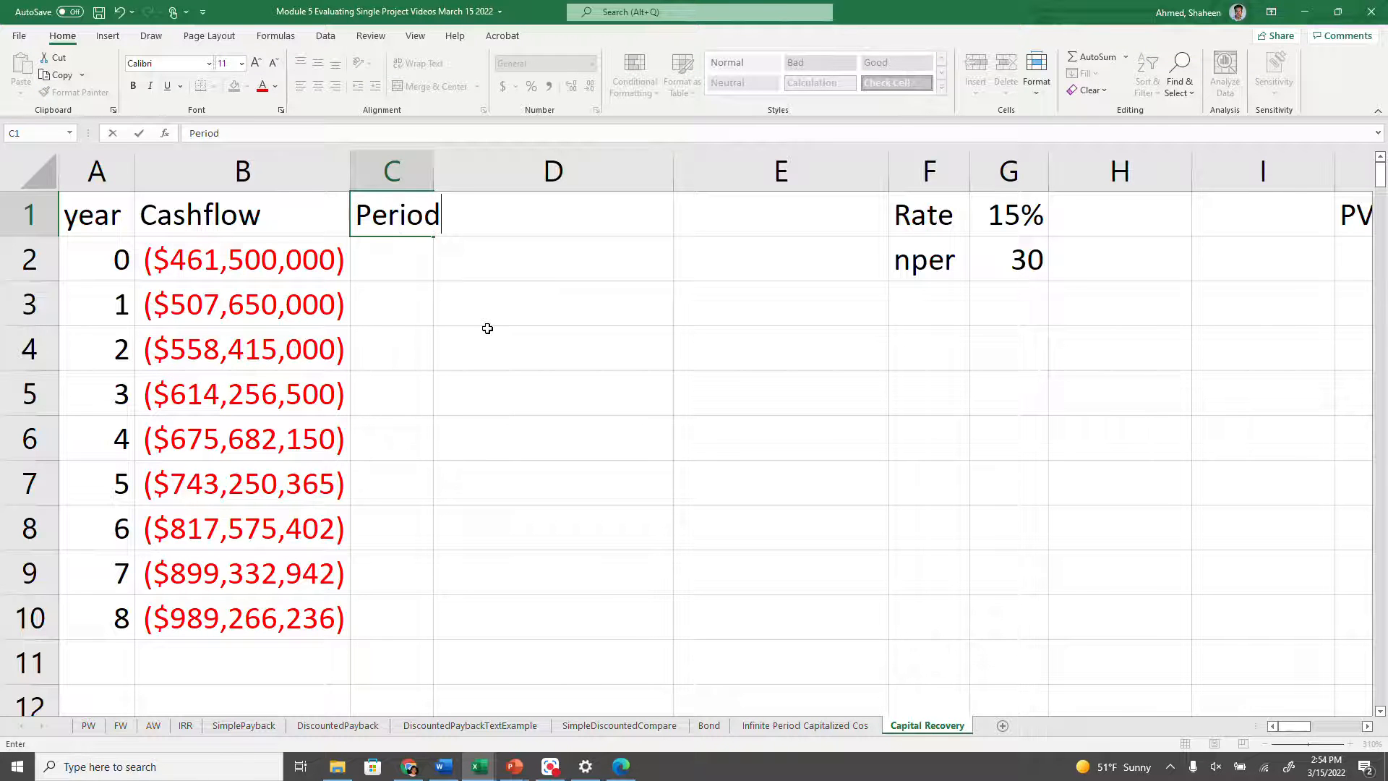
pyautogui.press('Return')
pyautogui.press('Return')
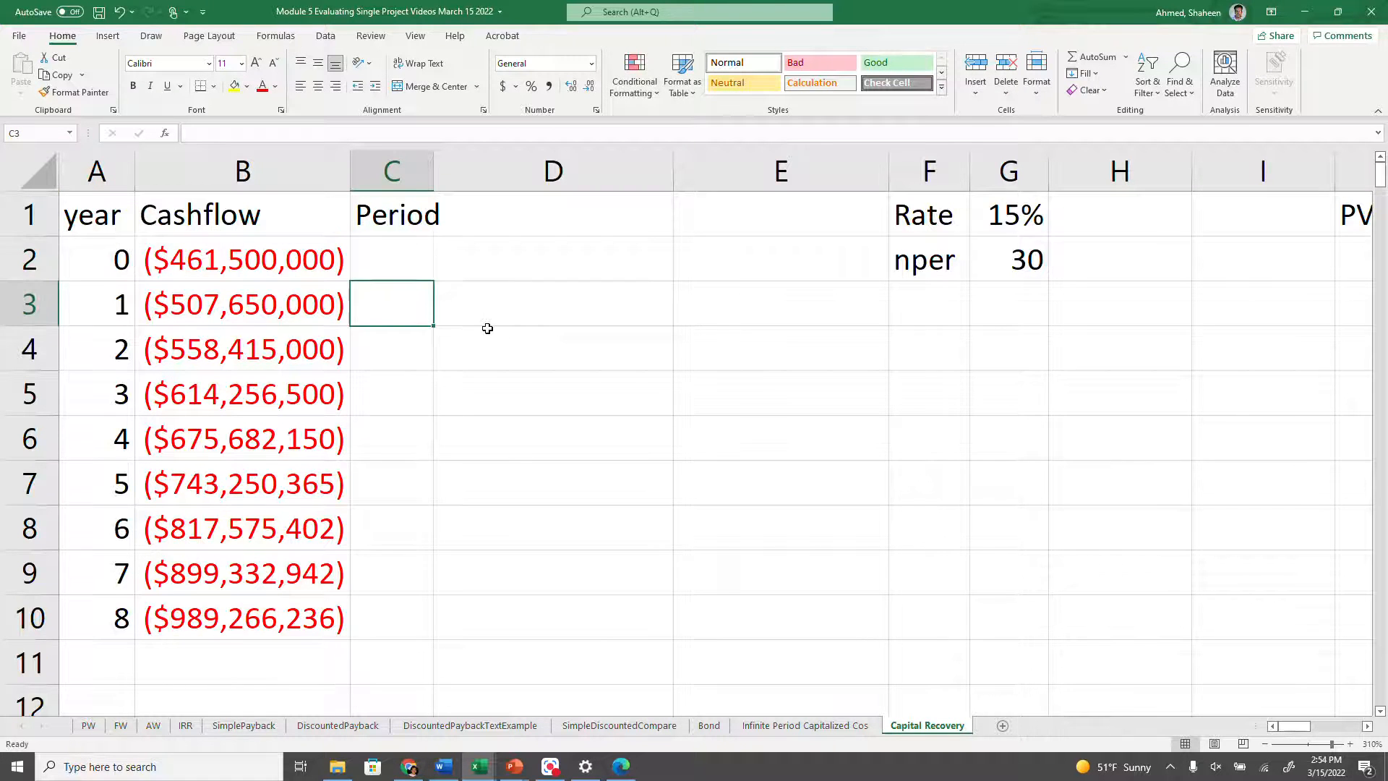
pyautogui.doubleClick(435, 174)
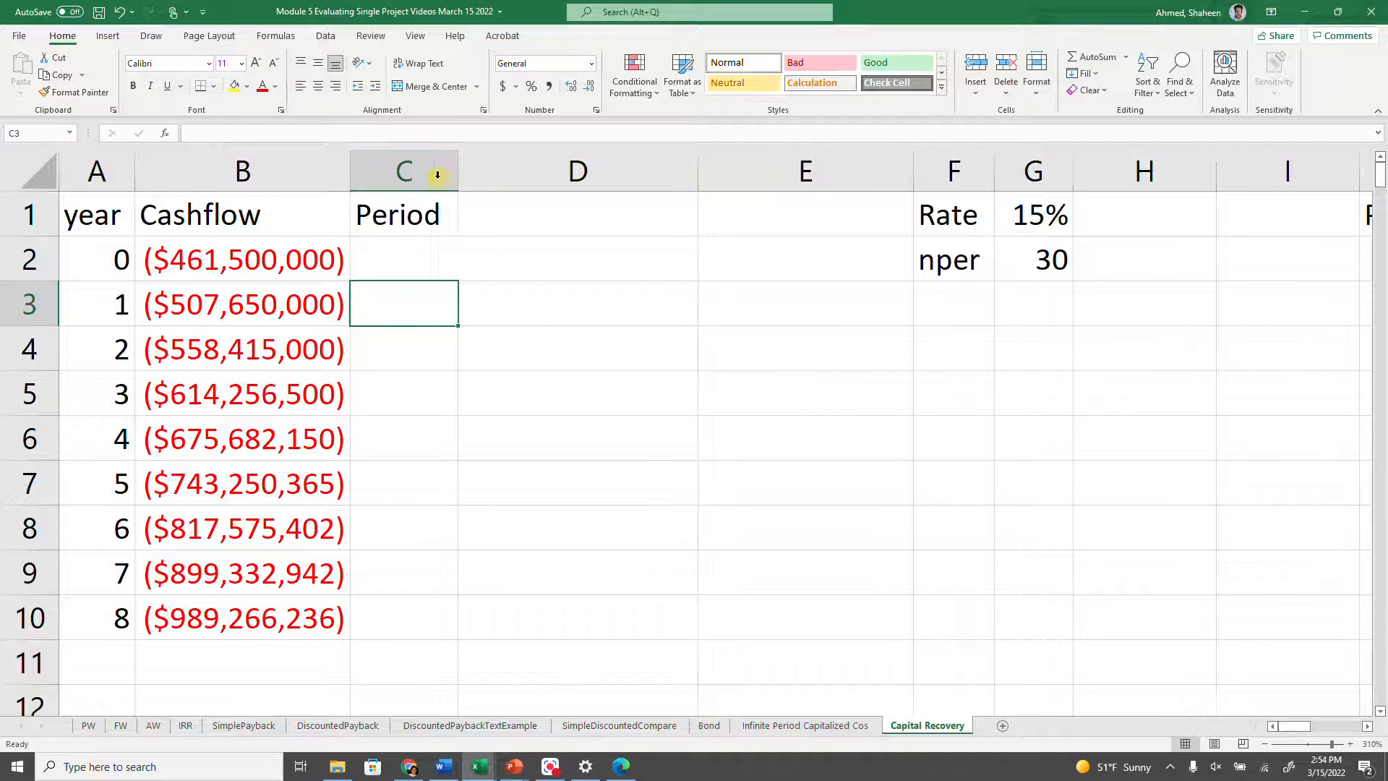
# Enter the formula =8-A2 in cell C2 and fill it down through C10
pyautogui.click(424, 252)
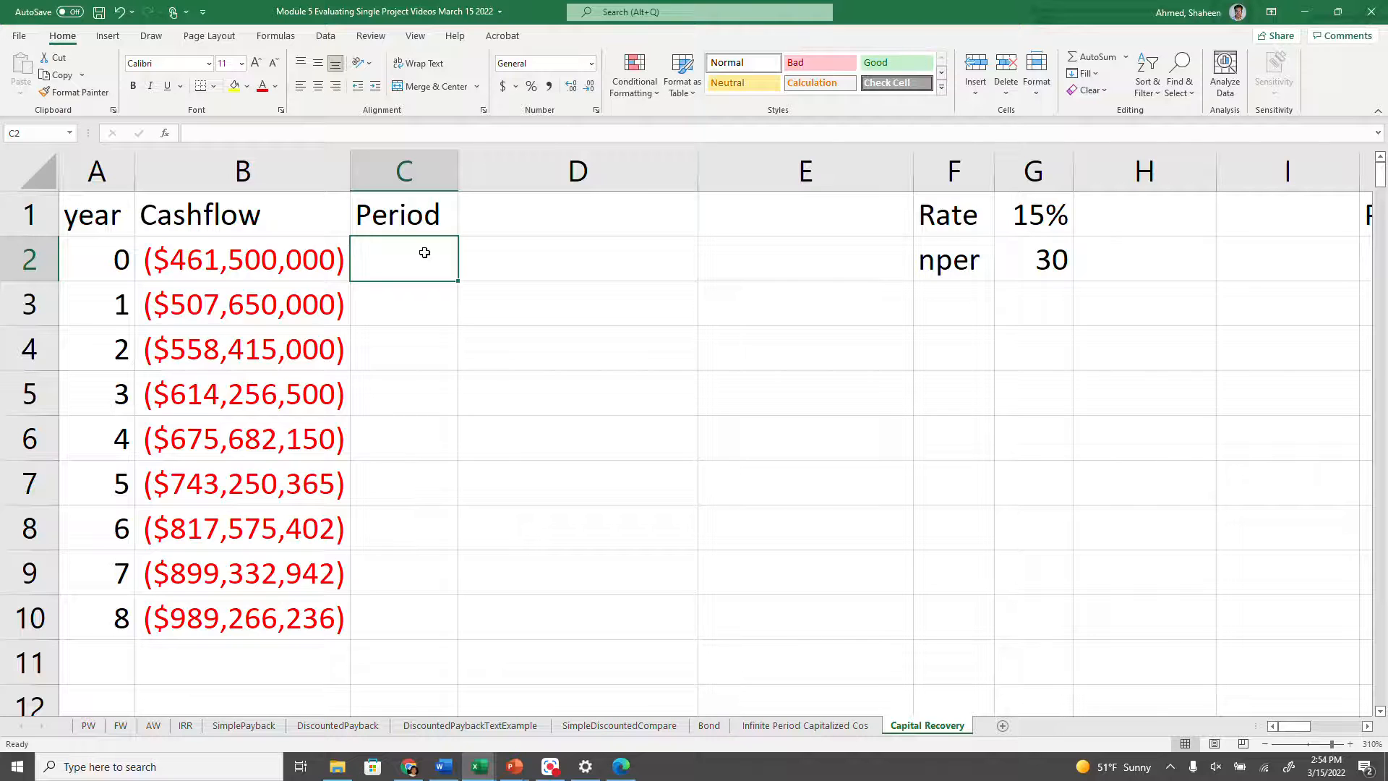
pyautogui.write('8')
pyautogui.press('BackSpace')
pyautogui.write('=2')
pyautogui.press('BackSpace')
pyautogui.write('8-')
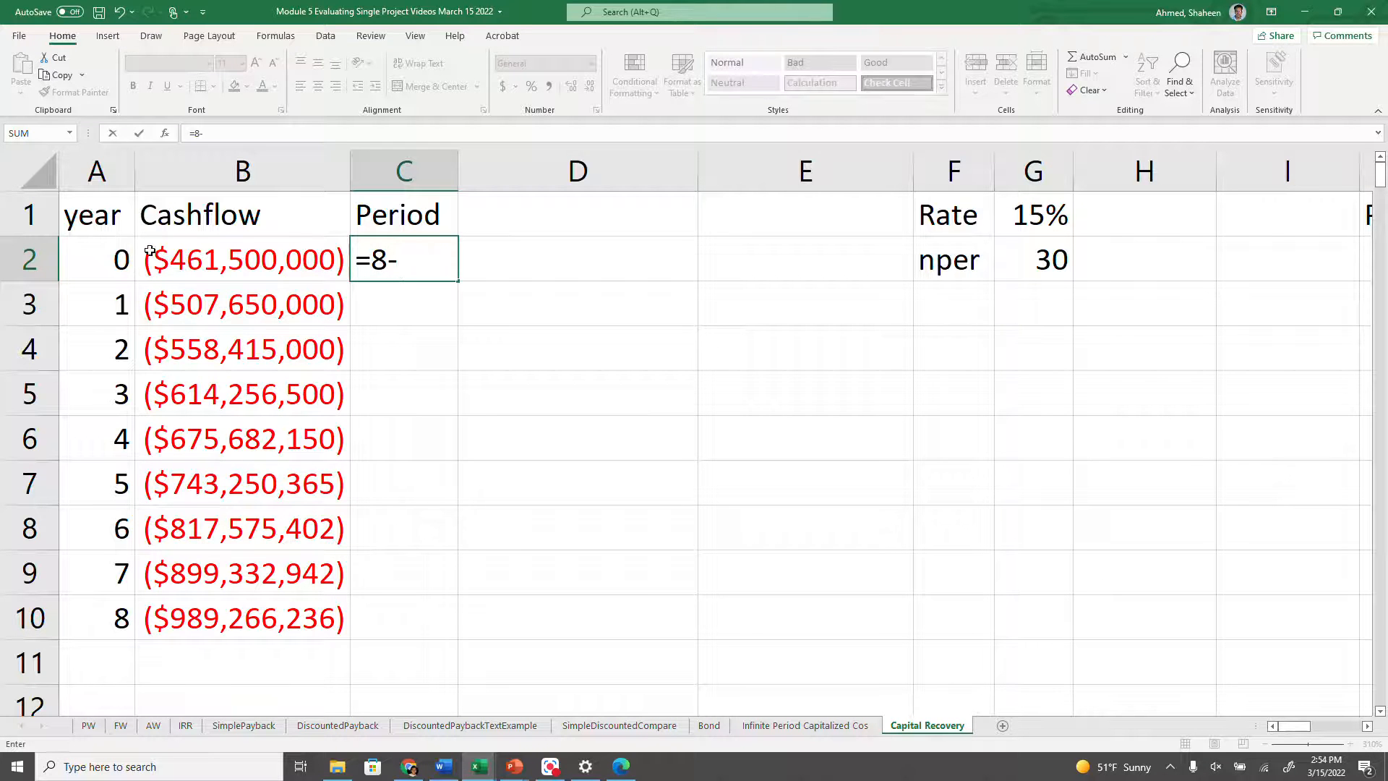
pyautogui.click(116, 259)
pyautogui.press('Return')
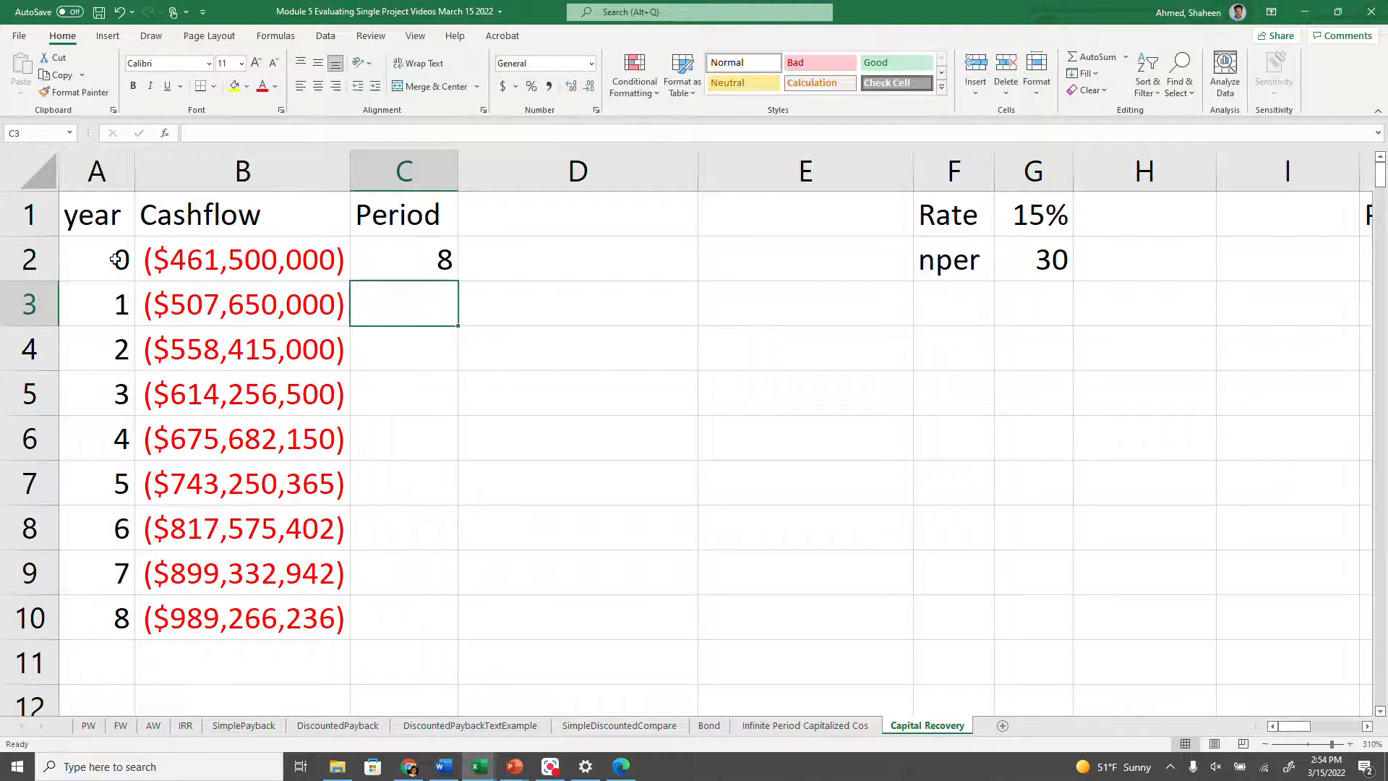
pyautogui.click(426, 259)
pyautogui.doubleClick(458, 281)
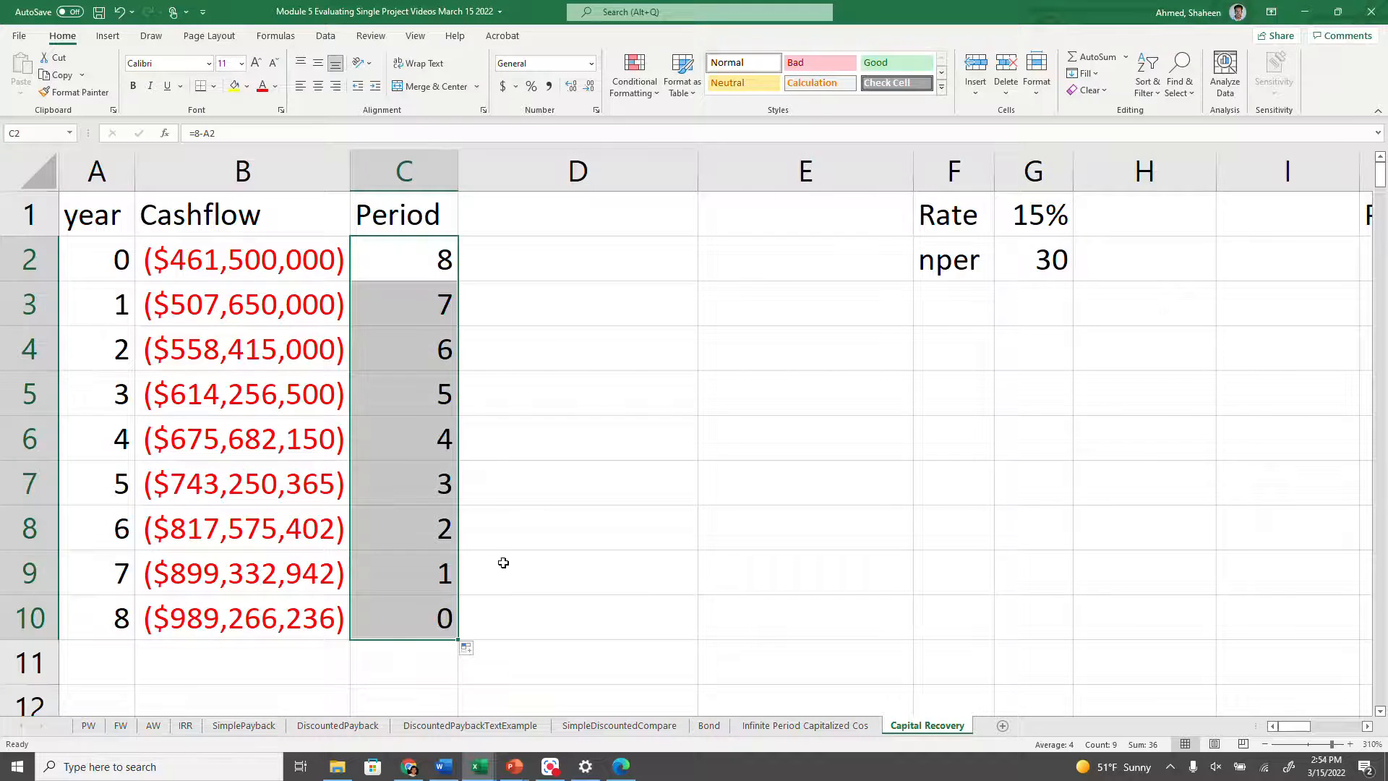
# Add the heading "FV" in cell D1
pyautogui.click(559, 214)
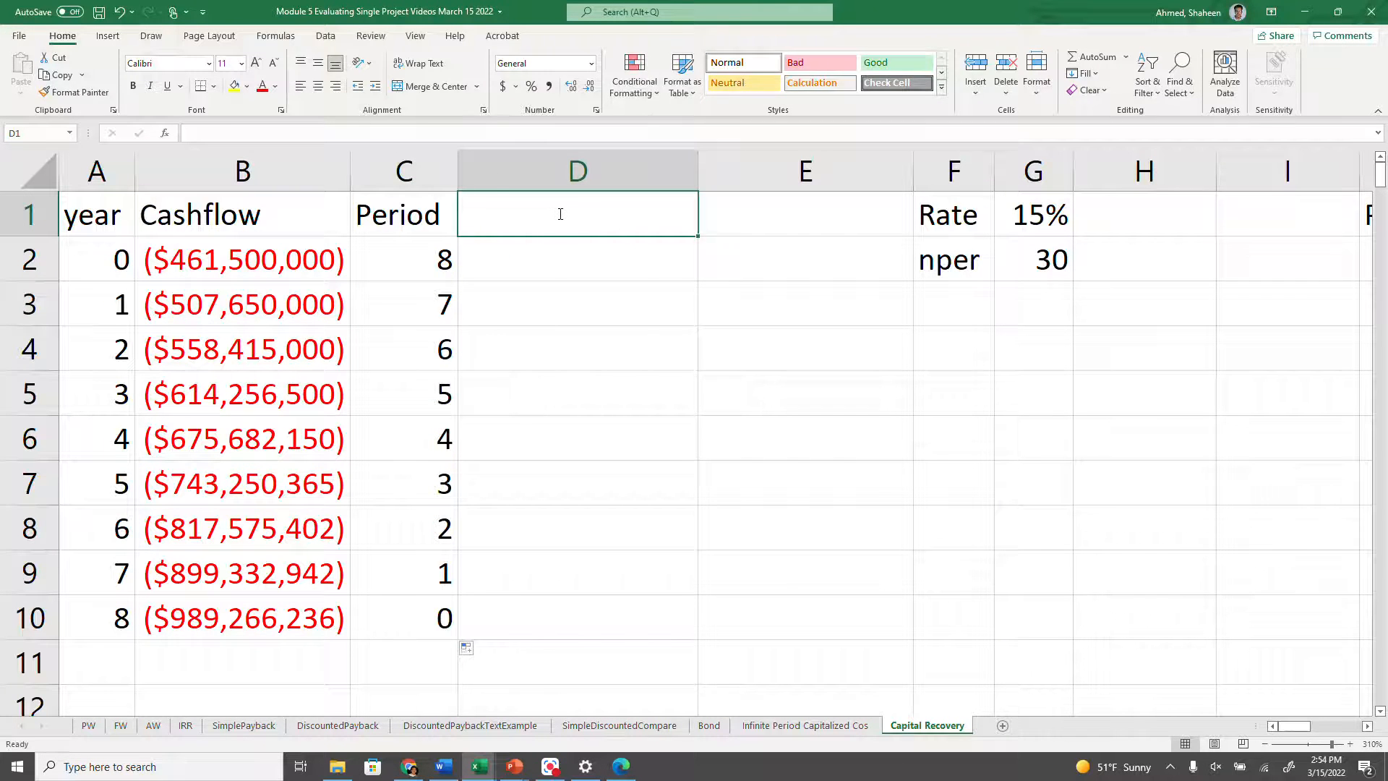
pyautogui.write('FV')
pyautogui.press('Return')
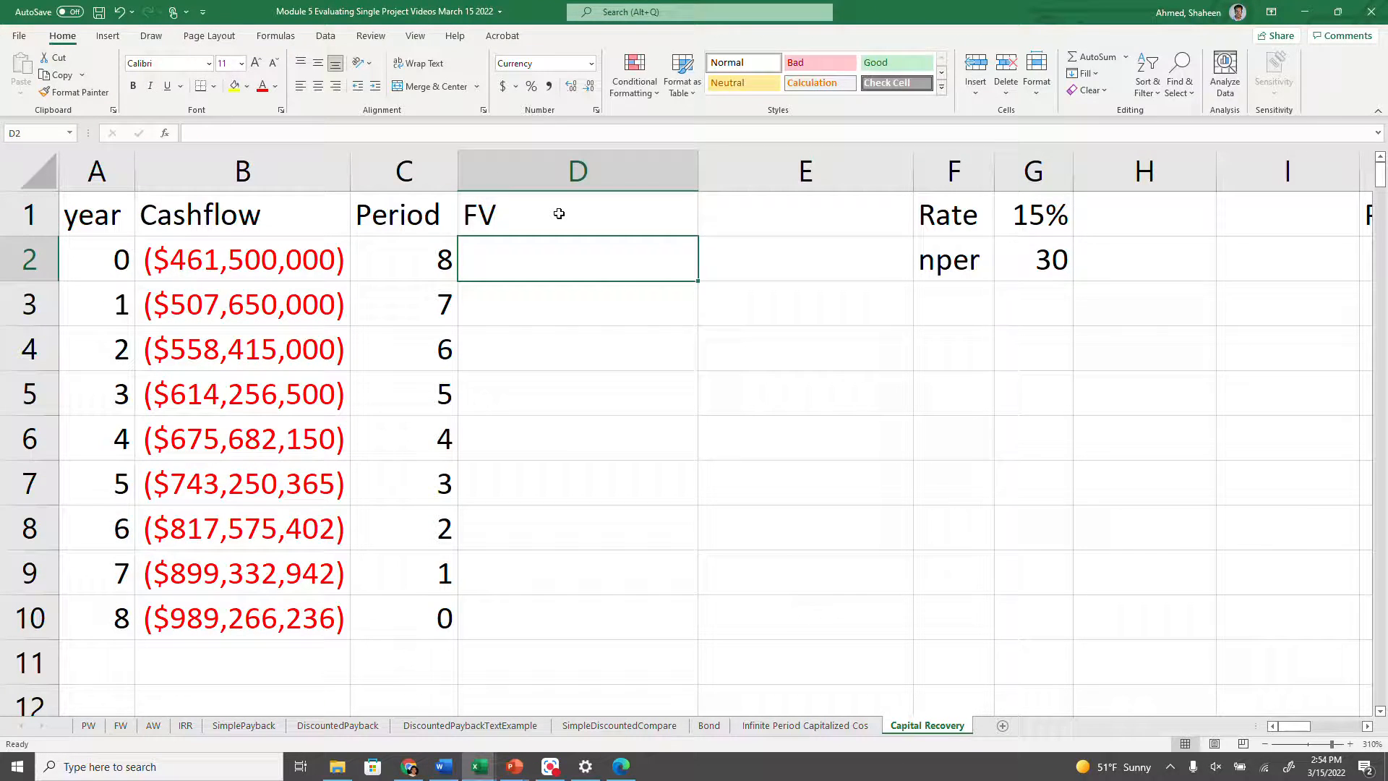
# Enter the future value formula =FV($G$1,C2,0,-B2,0) in cell D2, with an absolute reference to the rate
pyautogui.write('=FV(')
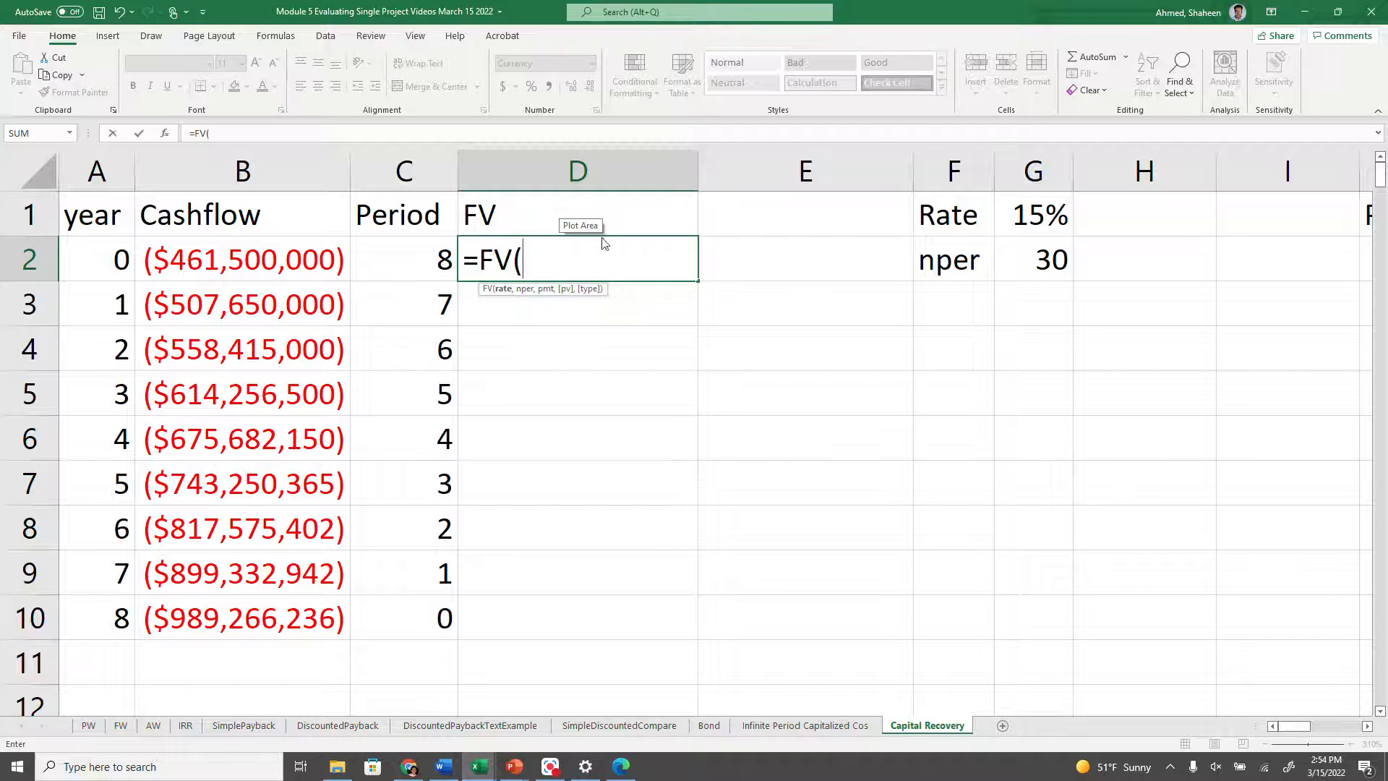
pyautogui.click(1026, 210)
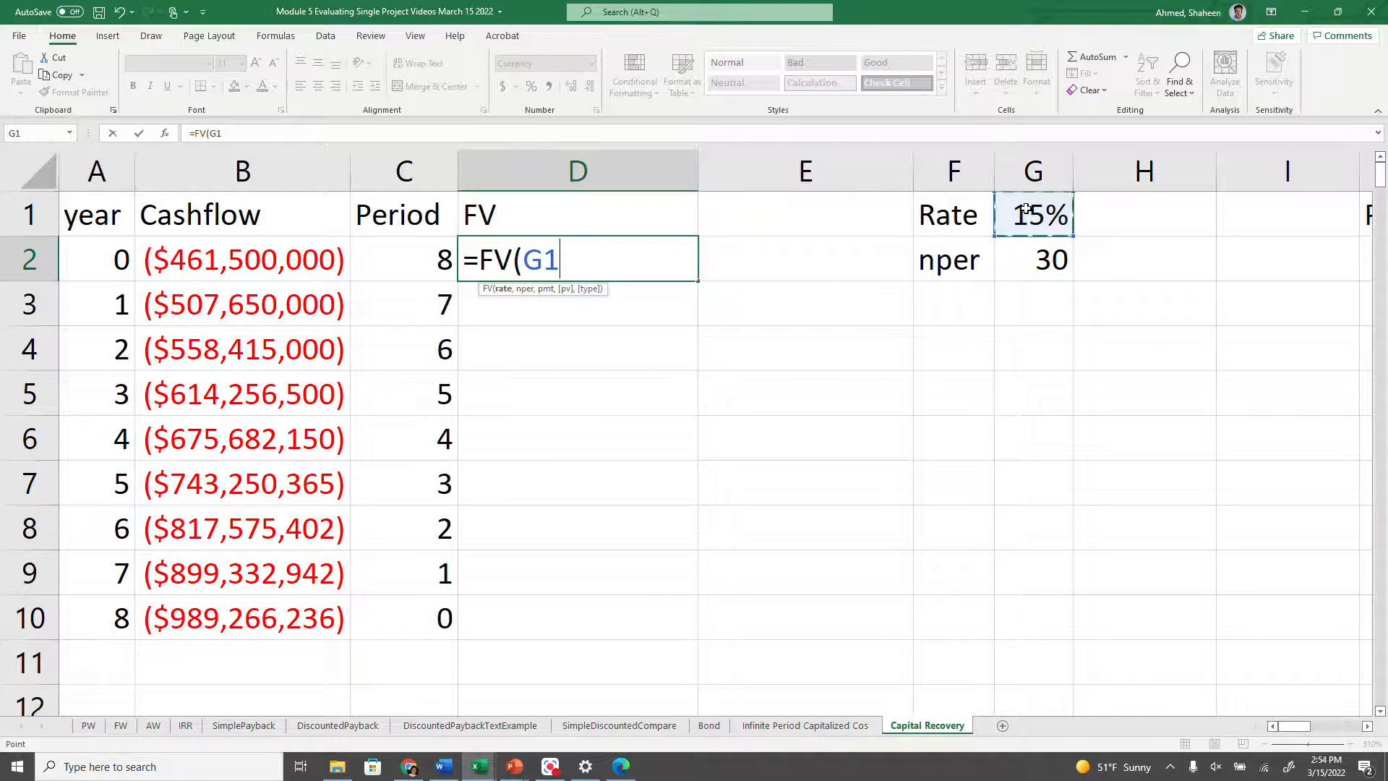
pyautogui.press('F4')
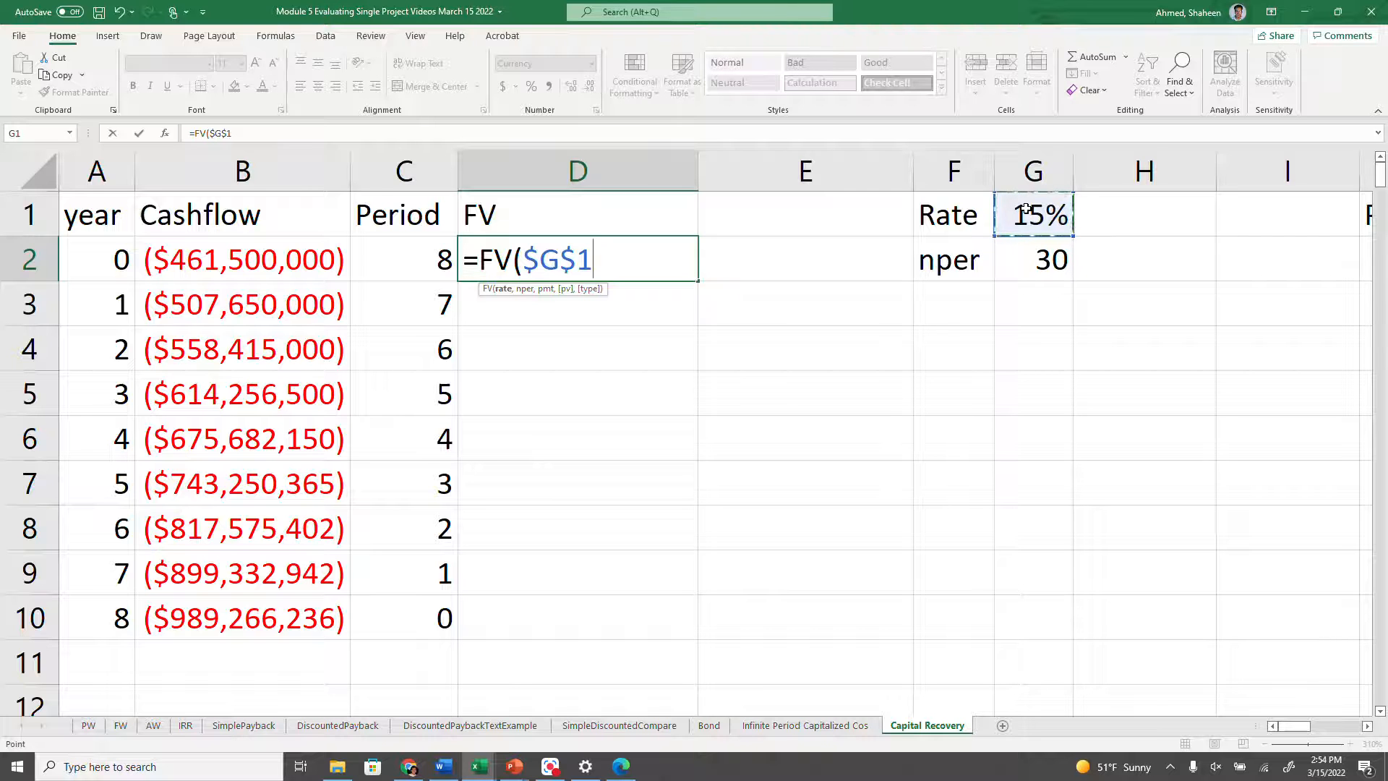
pyautogui.write(',')
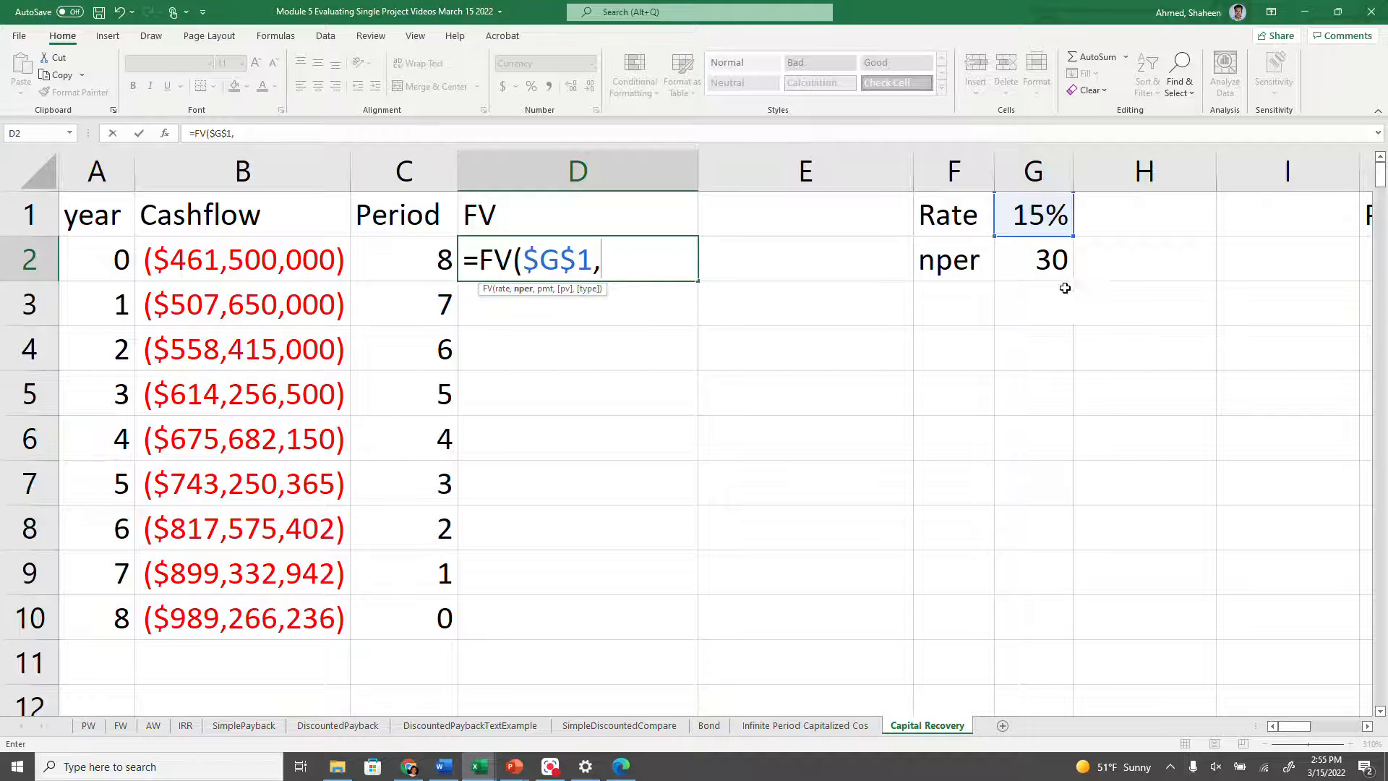
pyautogui.click(1046, 261)
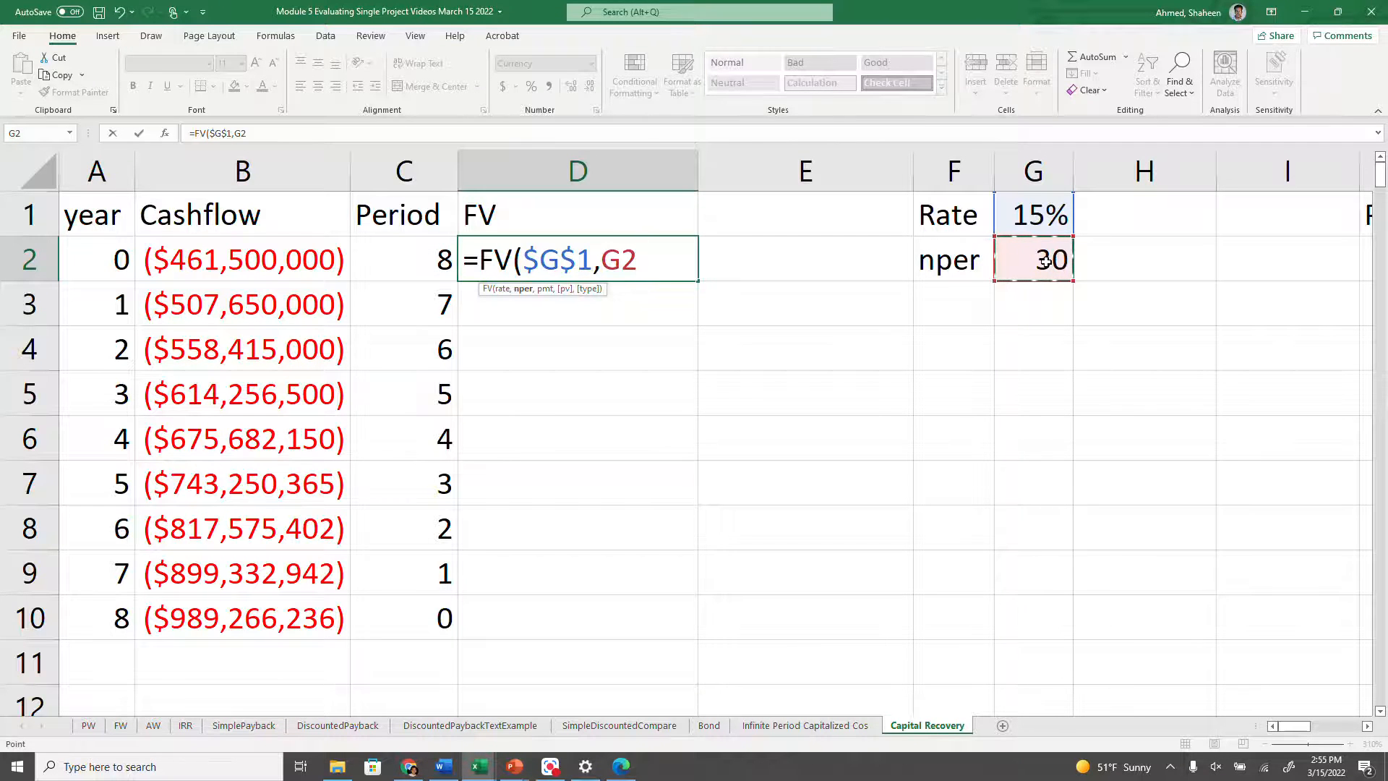
pyautogui.click(409, 256)
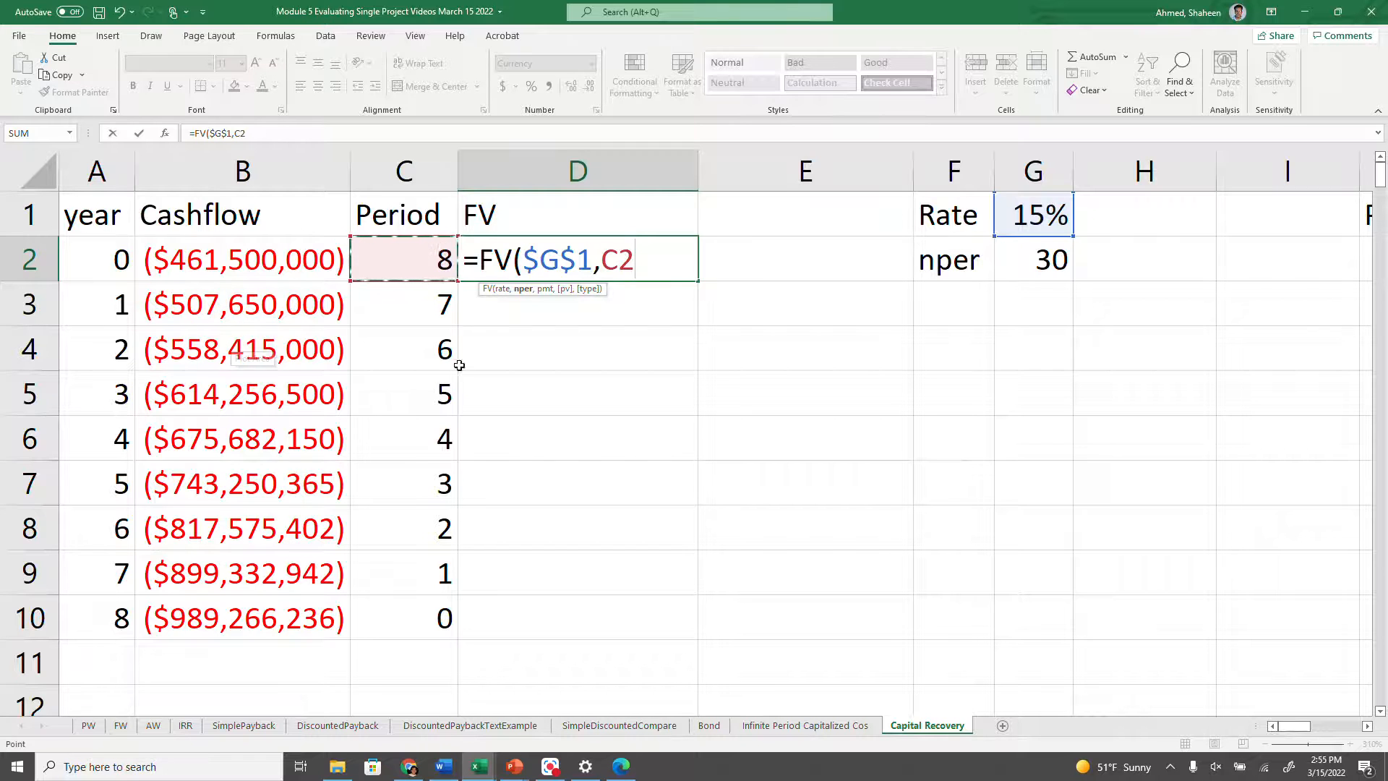
pyautogui.write(',')
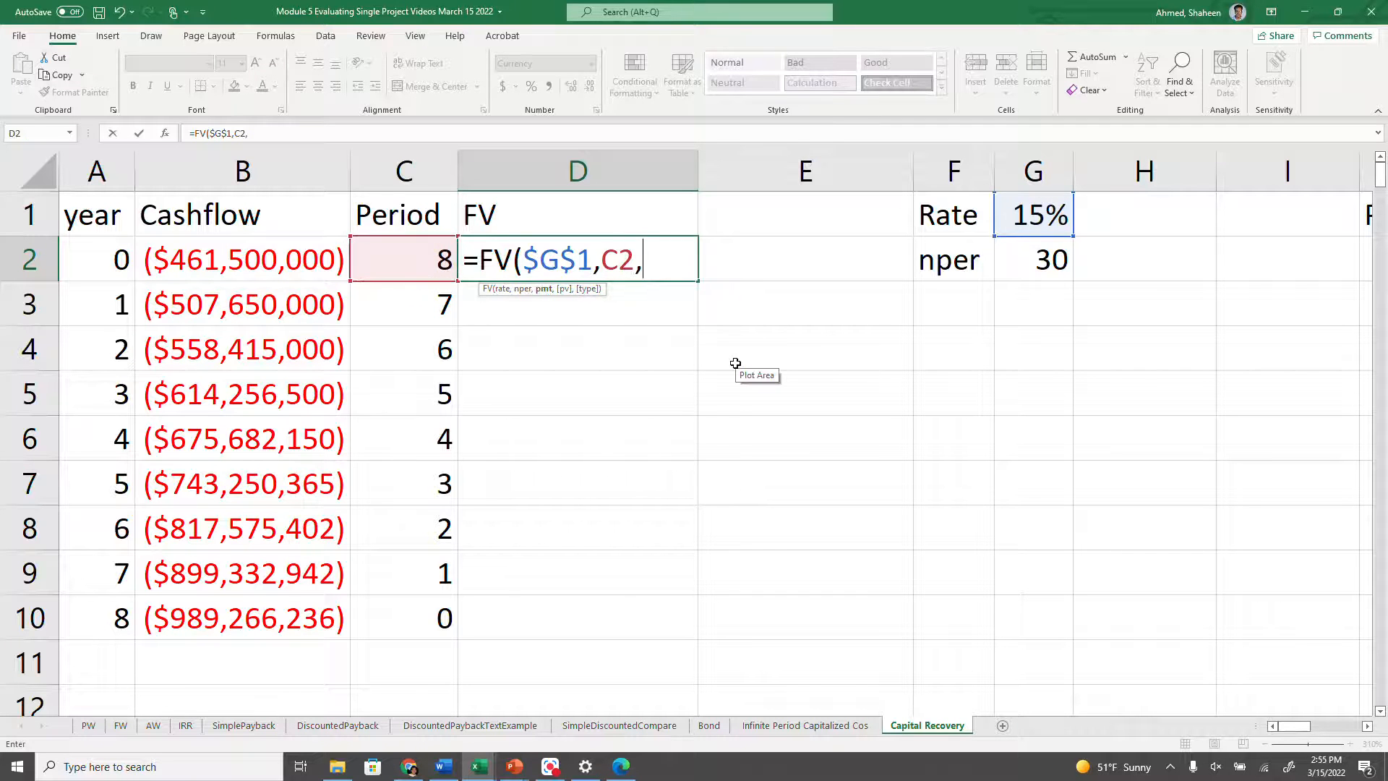
pyautogui.write('0,-')
pyautogui.click(292, 269)
pyautogui.write(',')
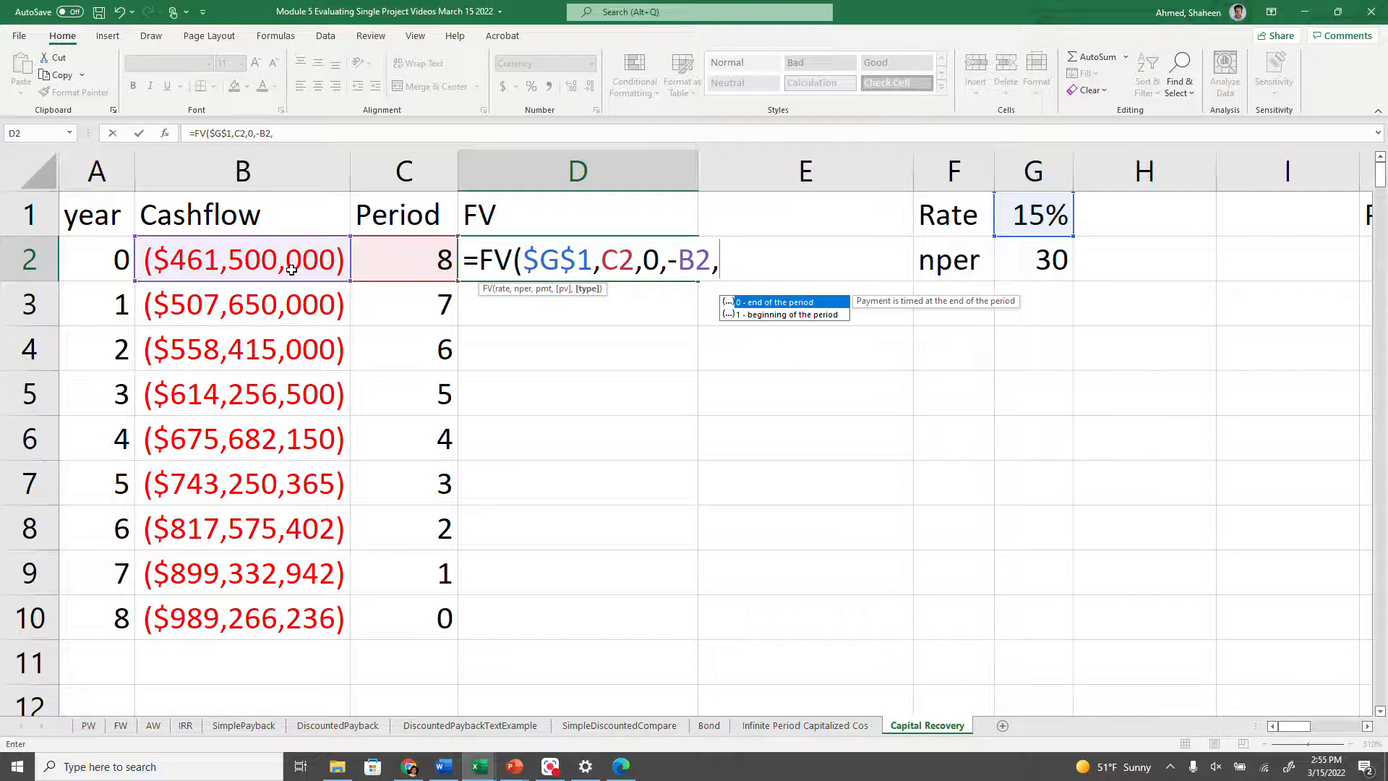
pyautogui.write('0')
pyautogui.press('Return')
# Fill the FV formula from D2 down through D10 and check the copied formulas in D10 and D9
pyautogui.click(631, 262)
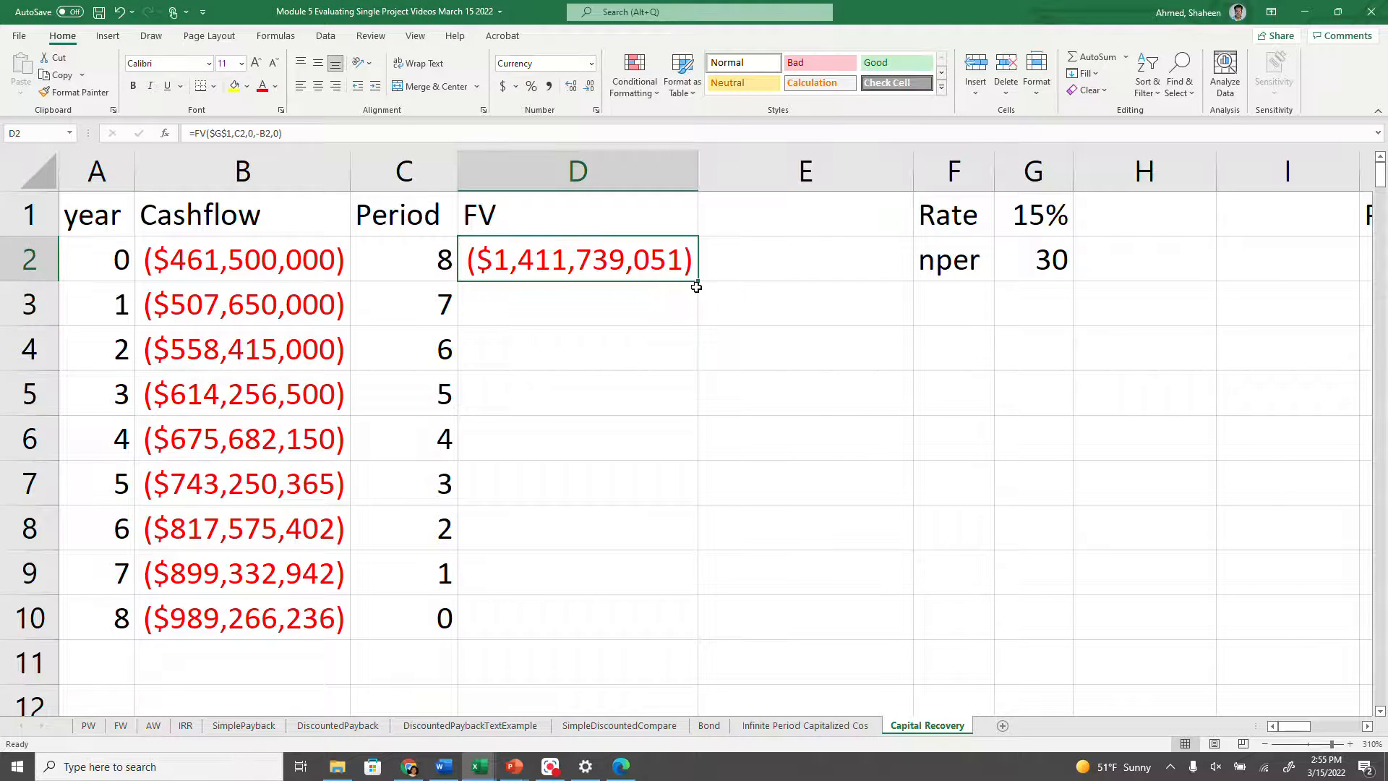
pyautogui.moveTo(698, 280); pyautogui.dragTo(706, 645)
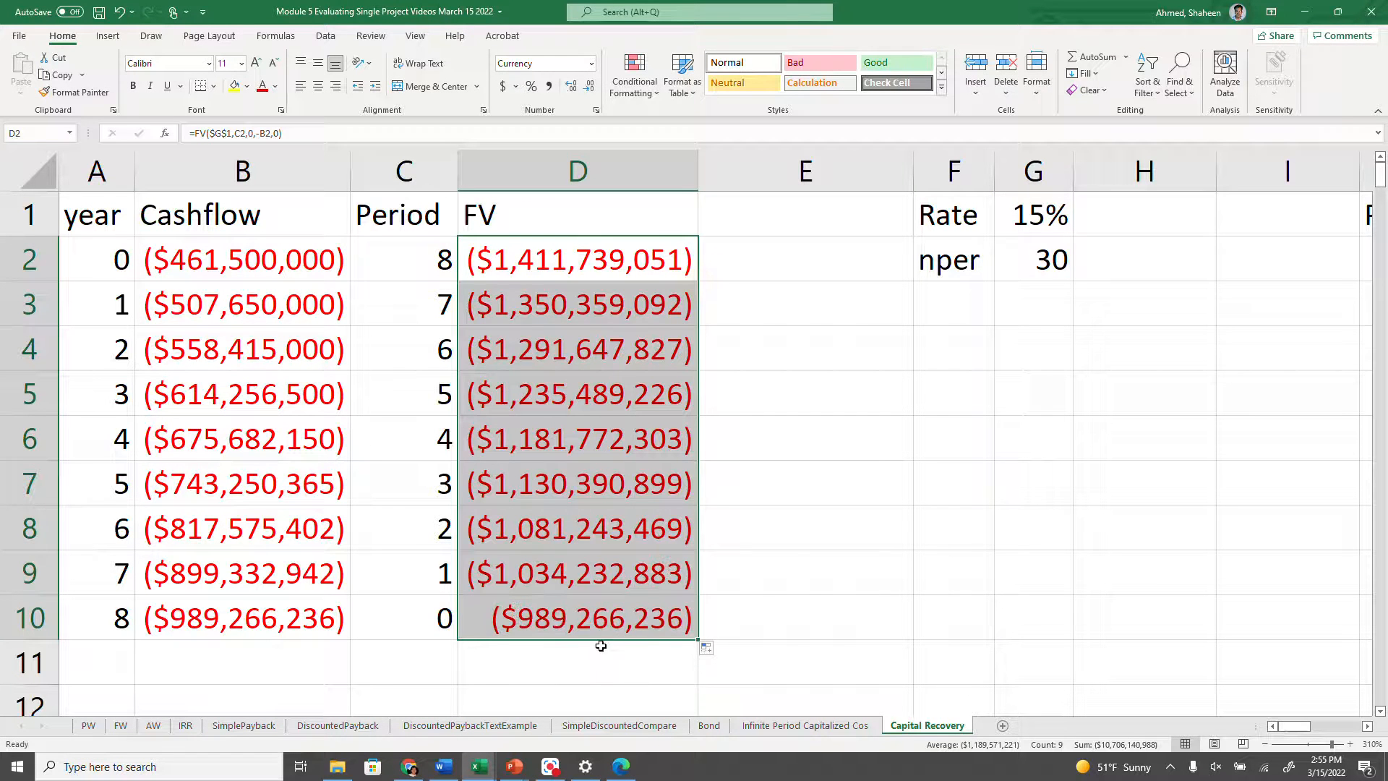
pyautogui.doubleClick(557, 618)
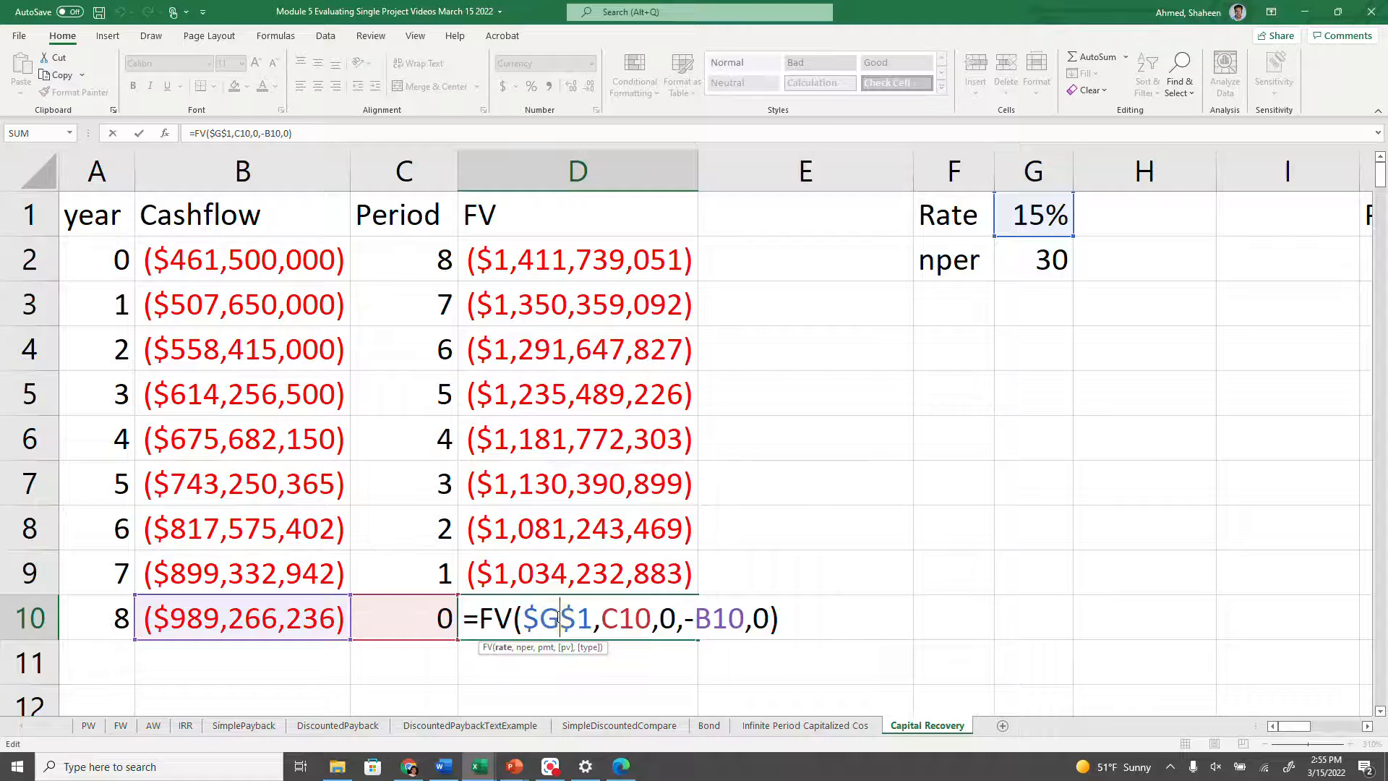
pyautogui.press('Escape')
pyautogui.doubleClick(571, 583)
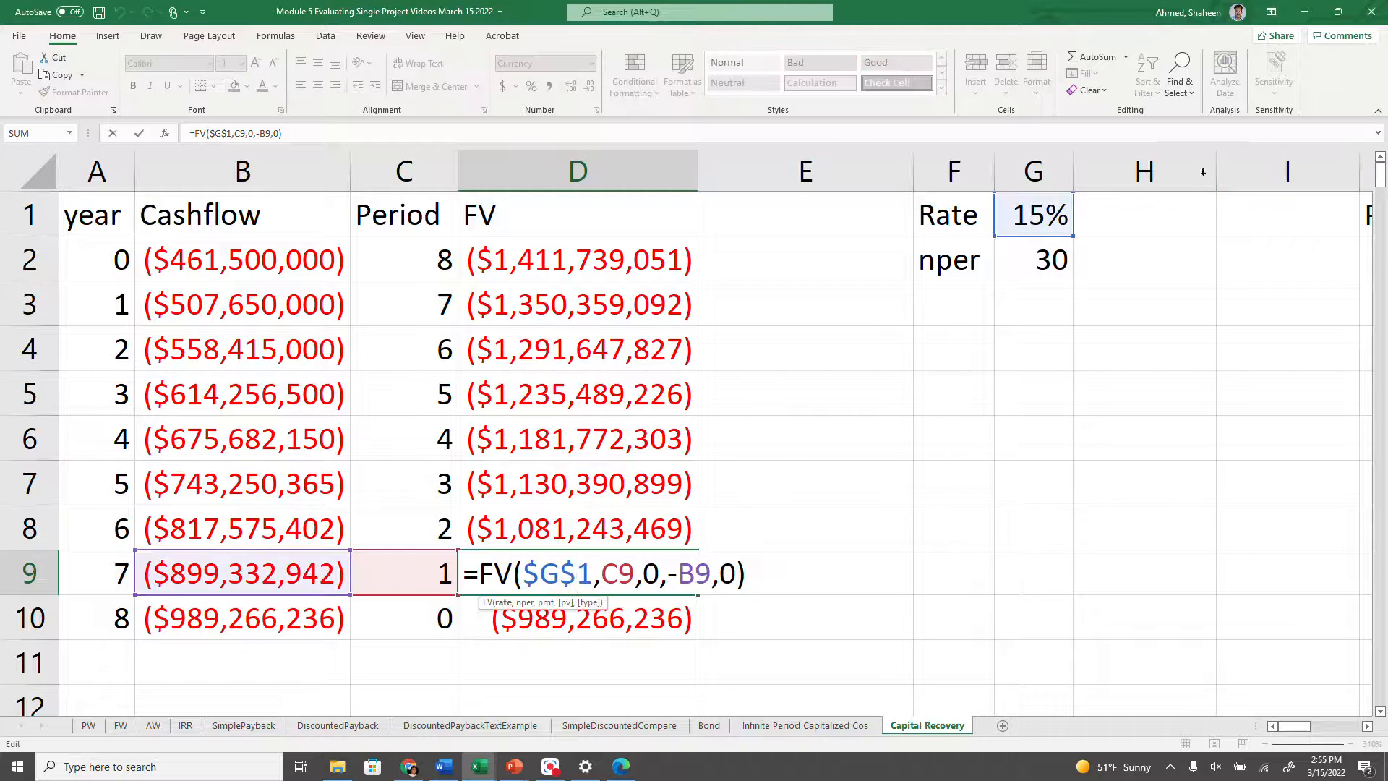
pyautogui.press('Escape')
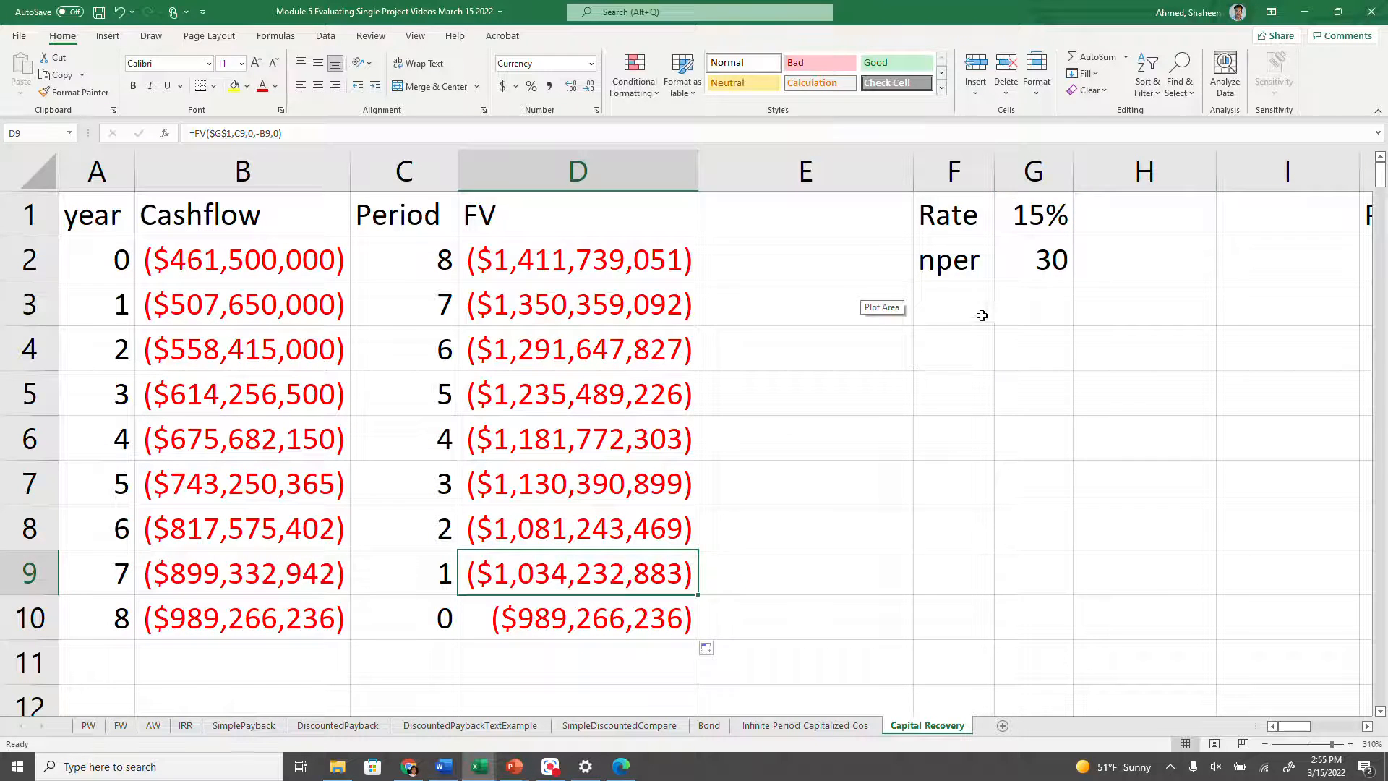
# Label cell F3 "FV" and total the future values in G3 with =SUM(D:D)
pyautogui.click(952, 315)
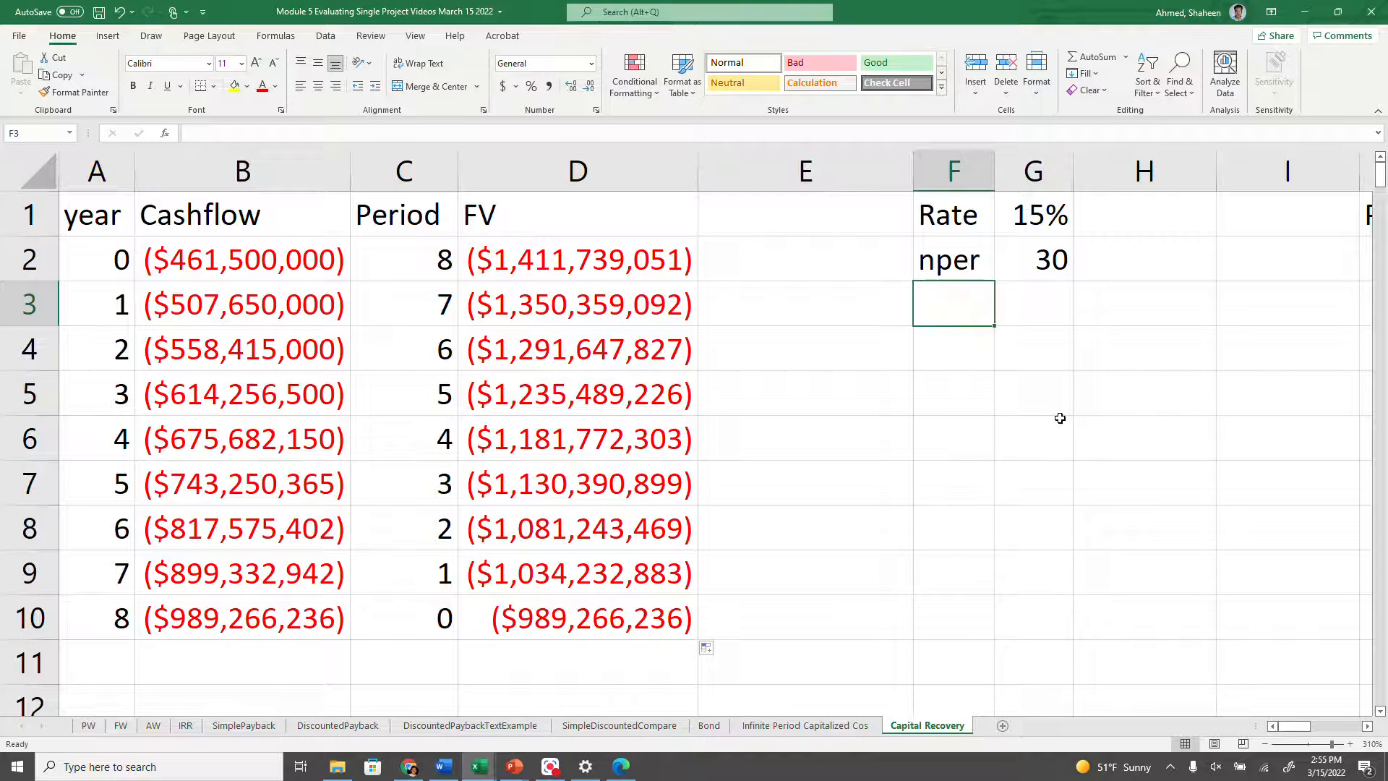
pyautogui.write('fv')
pyautogui.press('BackSpace')
pyautogui.press('BackSpace')
pyautogui.write('FV')
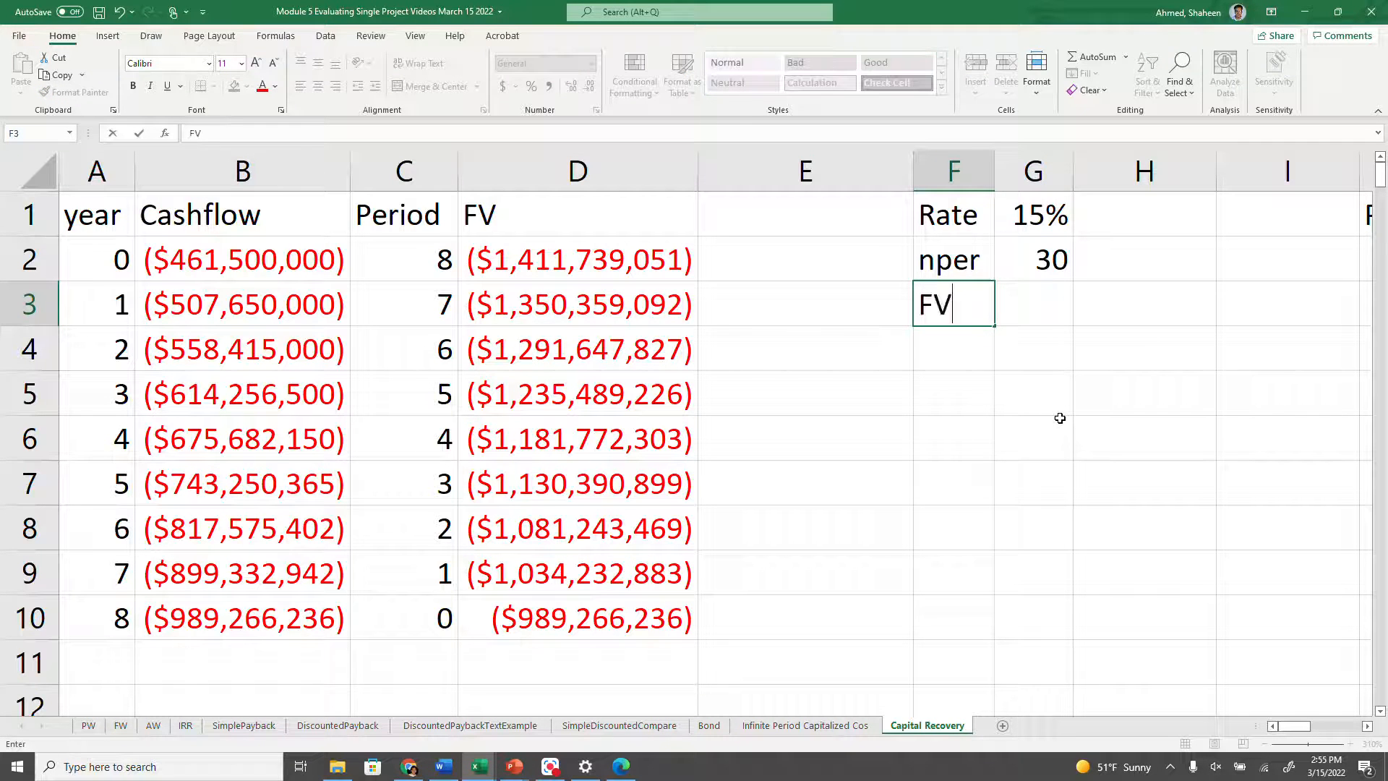
pyautogui.press('Right')
pyautogui.write('=')
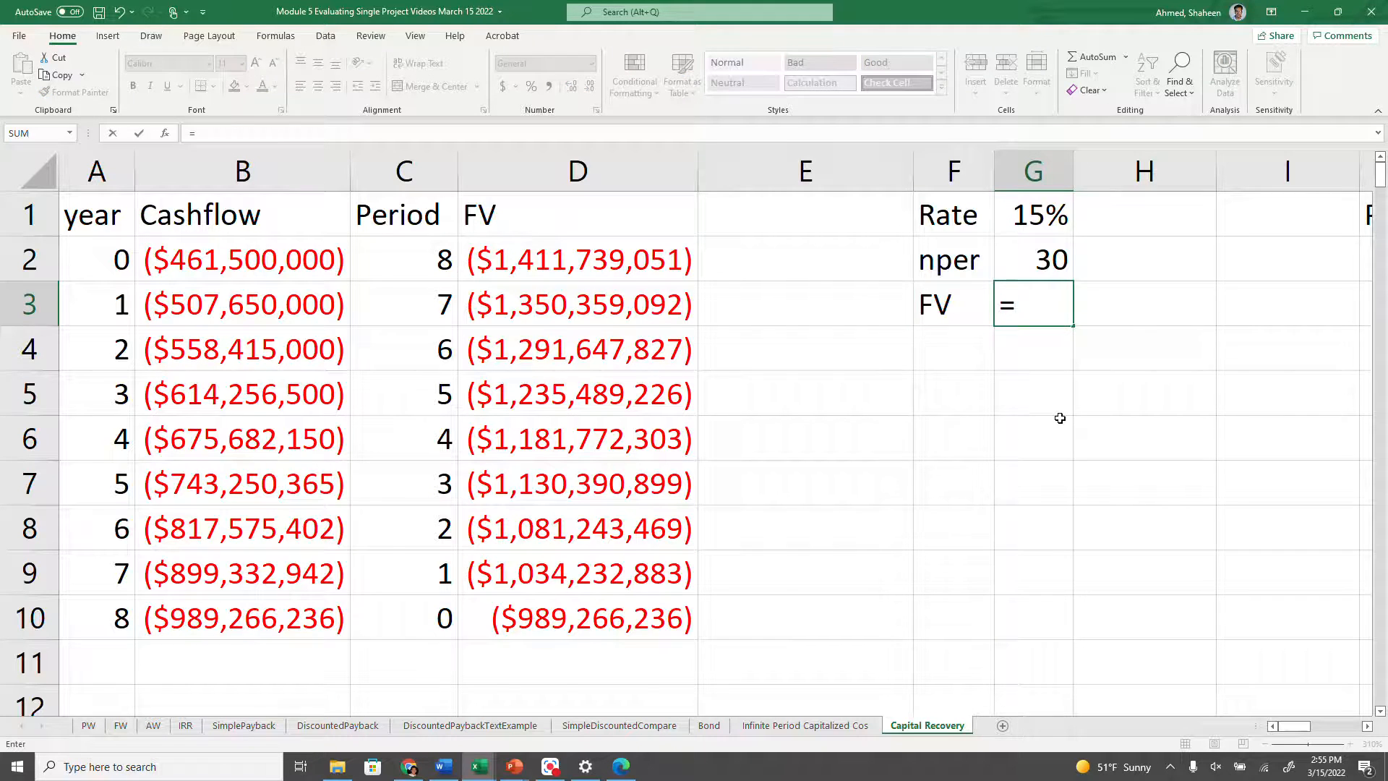
pyautogui.write('SUM(')
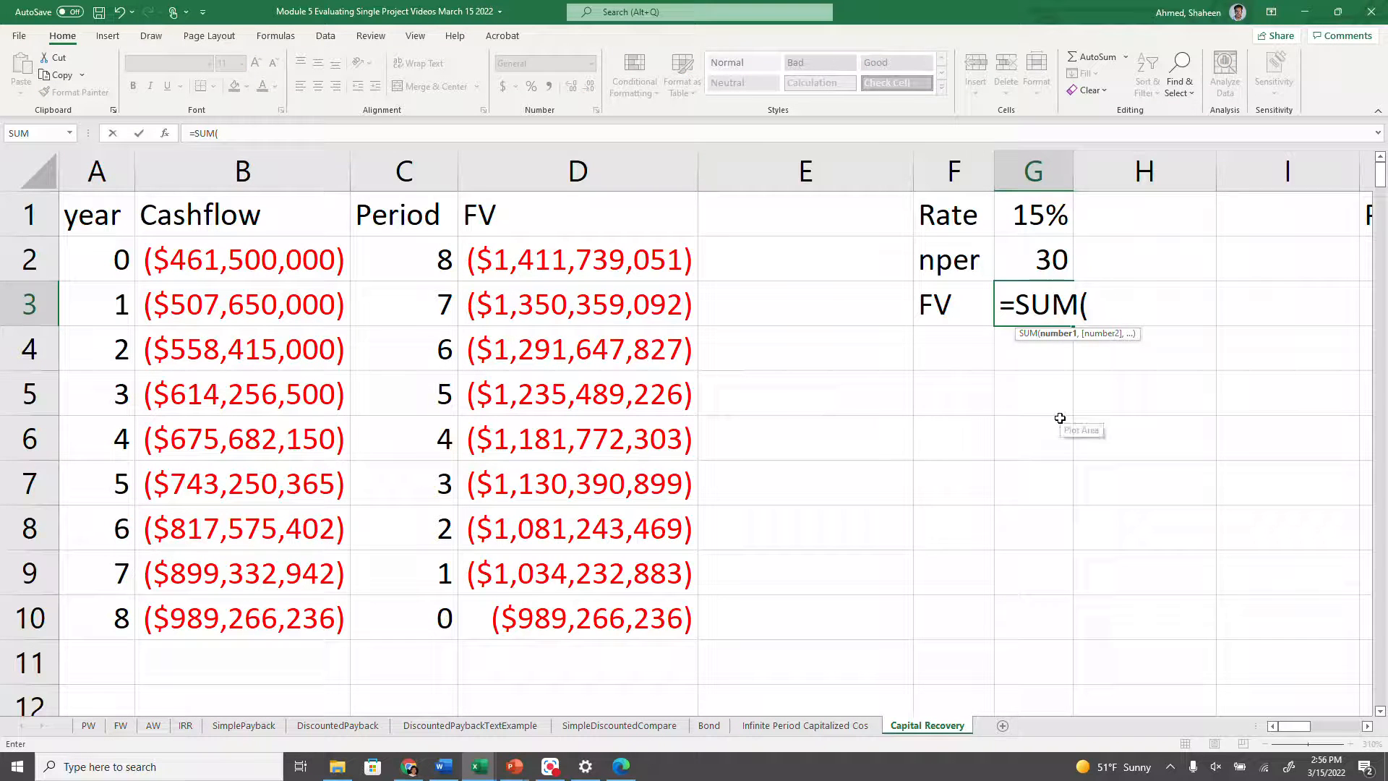
pyautogui.click(628, 187)
pyautogui.press('Return')
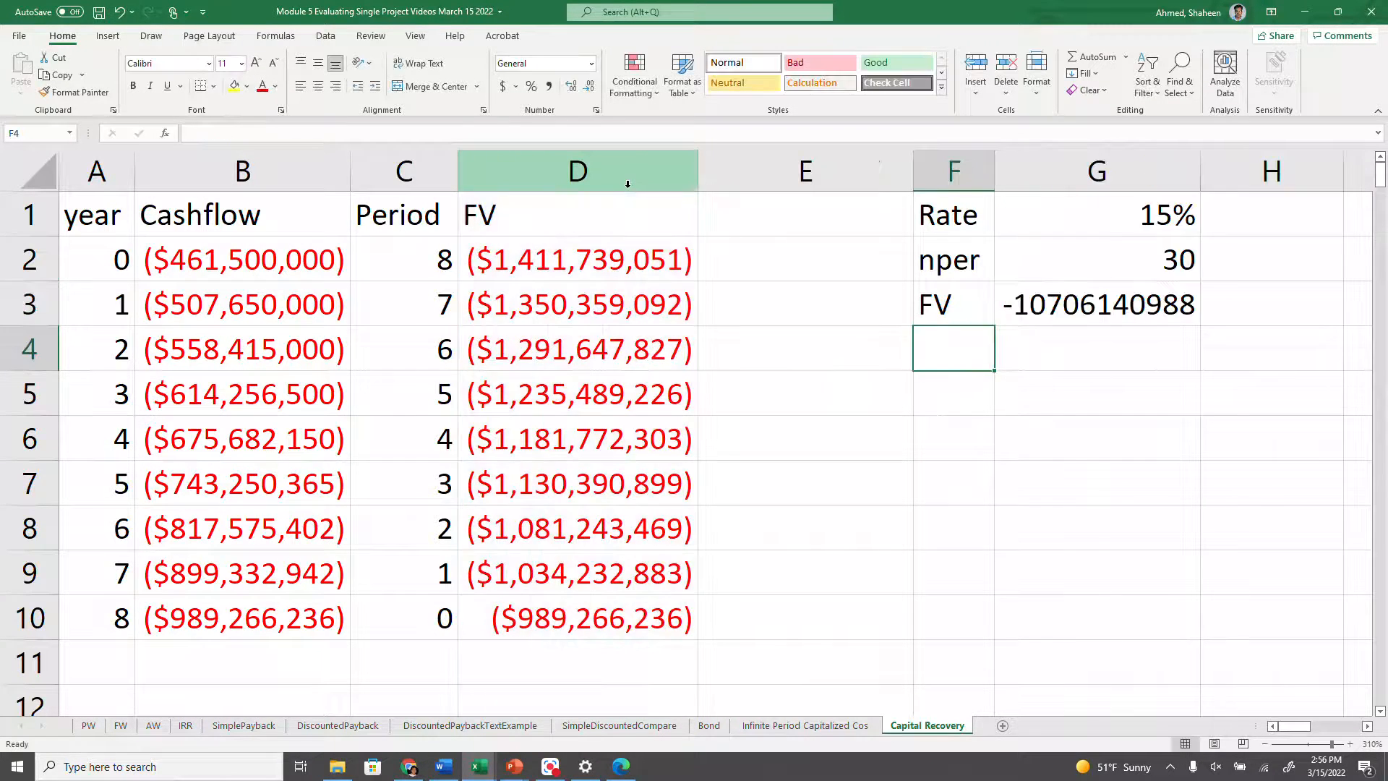
# Copy the currency formatting from D3 to the FV total in G3 and fit column G's width
pyautogui.click(616, 307)
pyautogui.click(75, 92)
pyautogui.click(1106, 309)
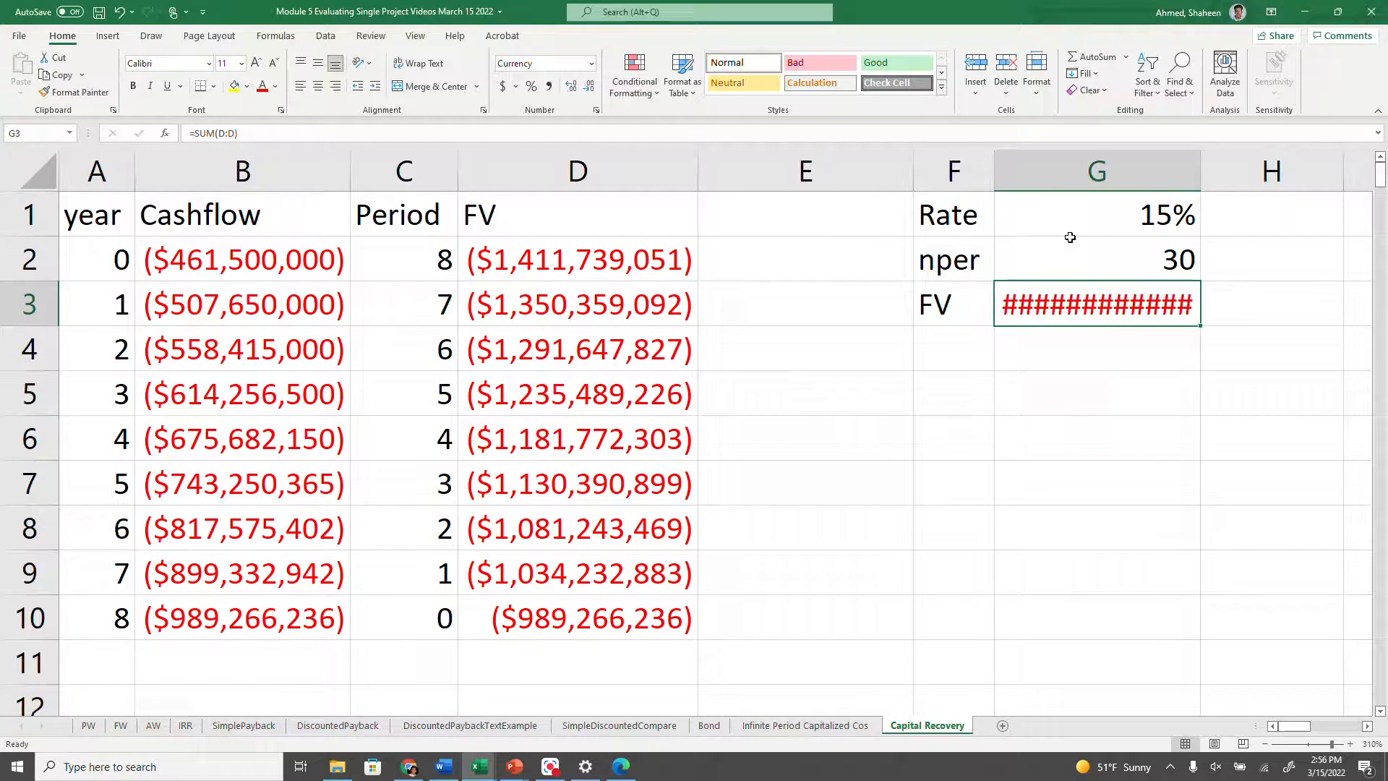
pyautogui.doubleClick(1214, 172)
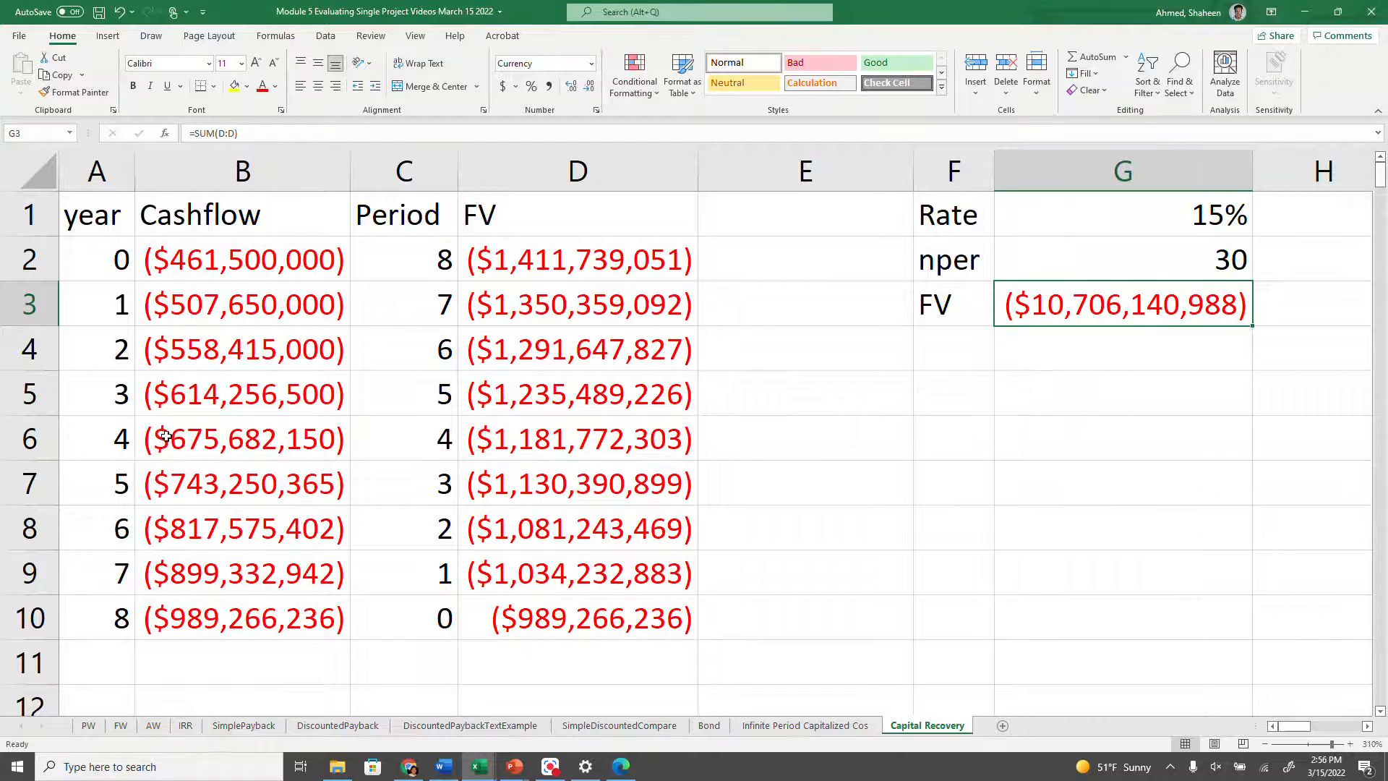
pyautogui.click(32, 620)
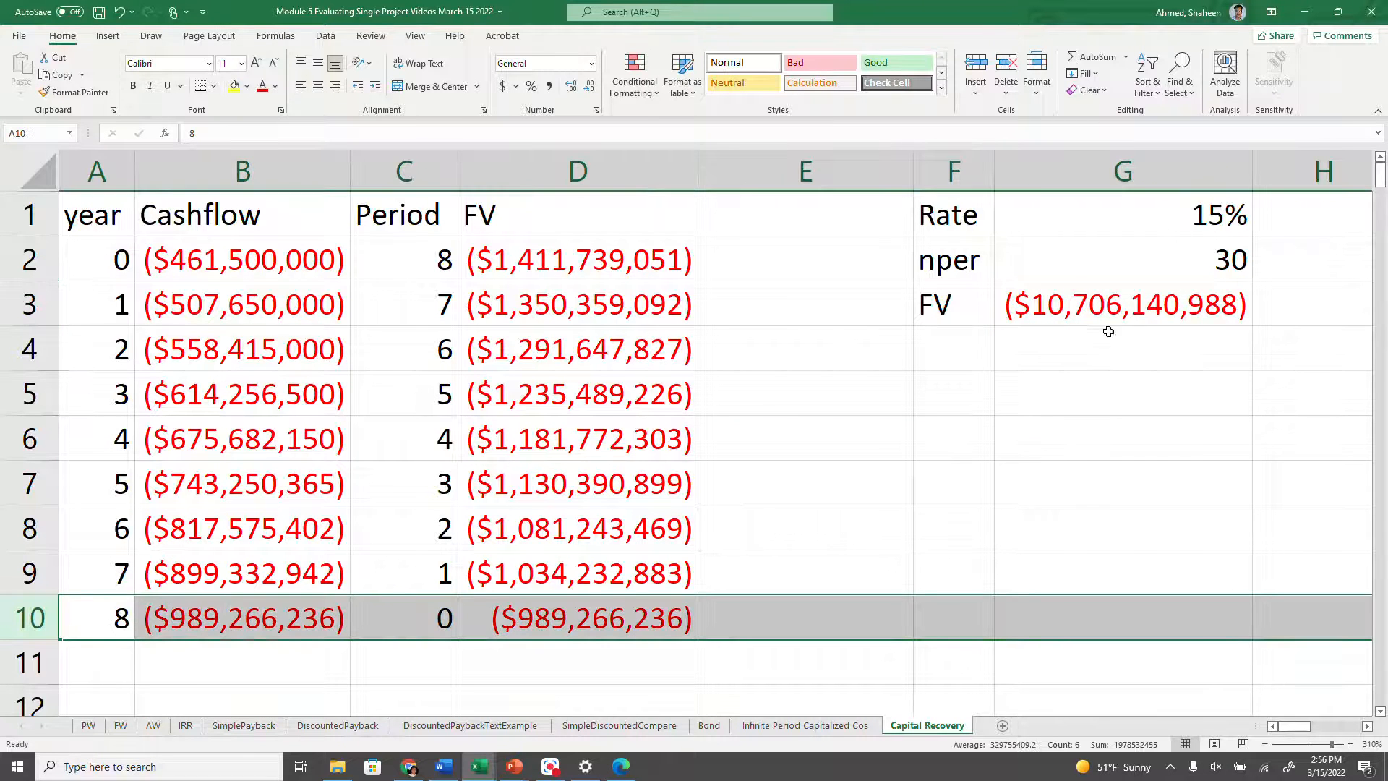
pyautogui.click(1117, 310)
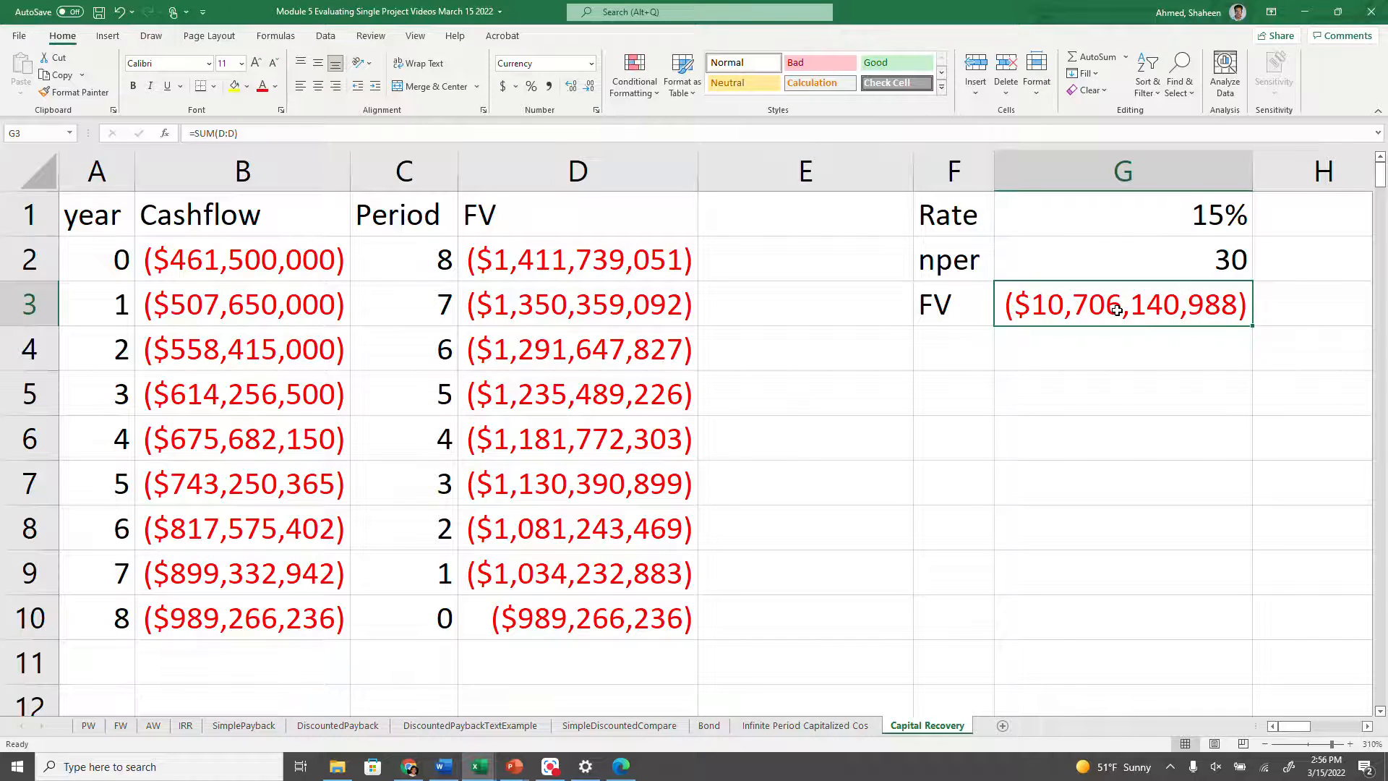
pyautogui.click(972, 356)
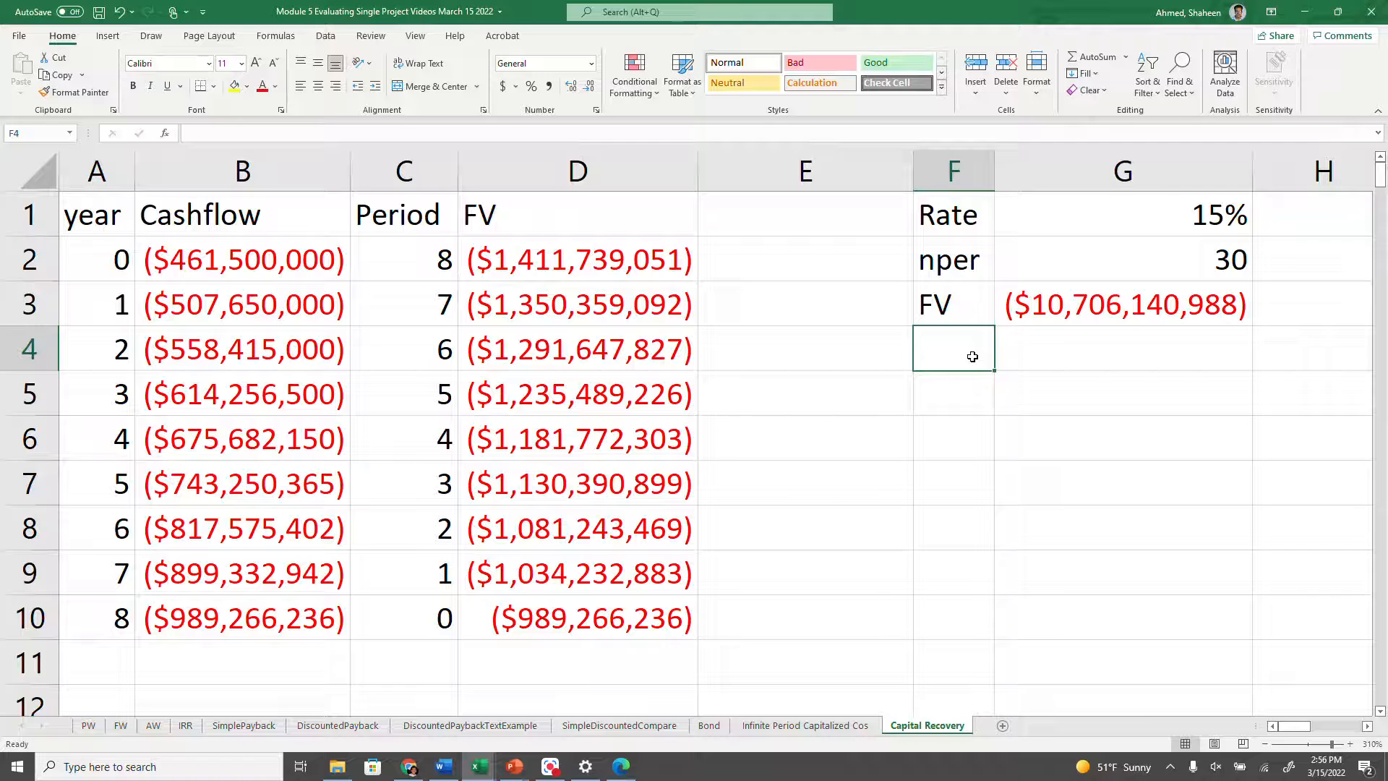
pyautogui.click(1043, 312)
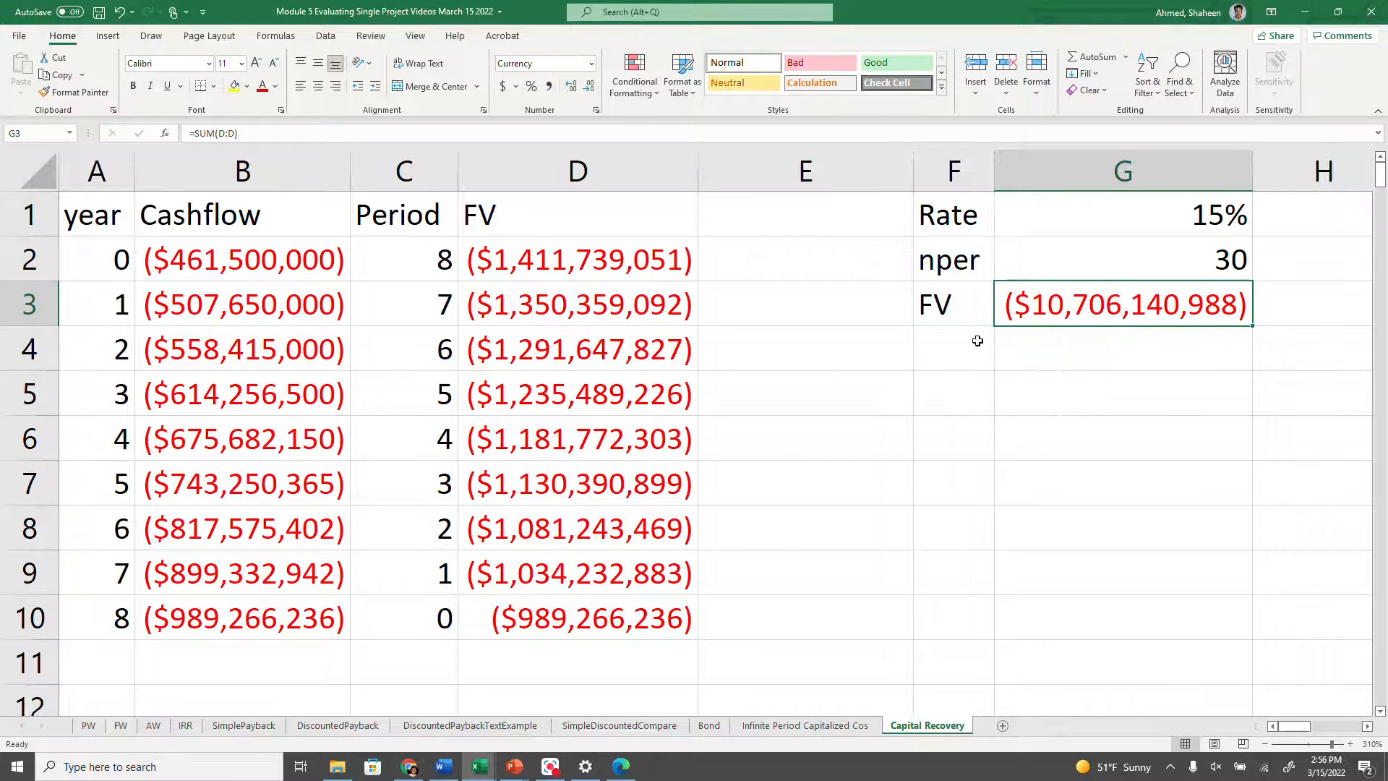
# Label cell F4 "PMT" below the FV label
pyautogui.click(978, 340)
pyautogui.write('PM')
pyautogui.press('BackSpace')
pyautogui.press('BackSpace')
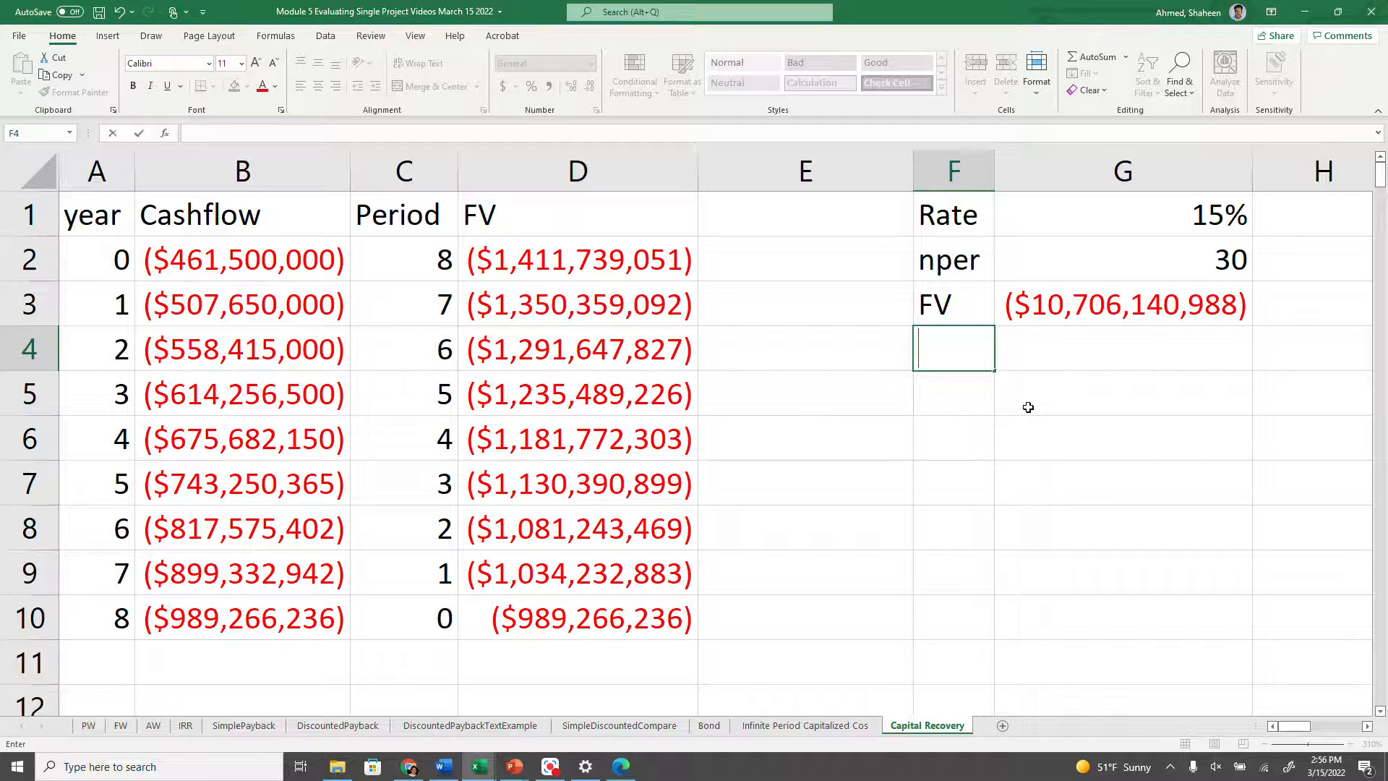
pyautogui.write('PMT')
pyautogui.press('Tab')
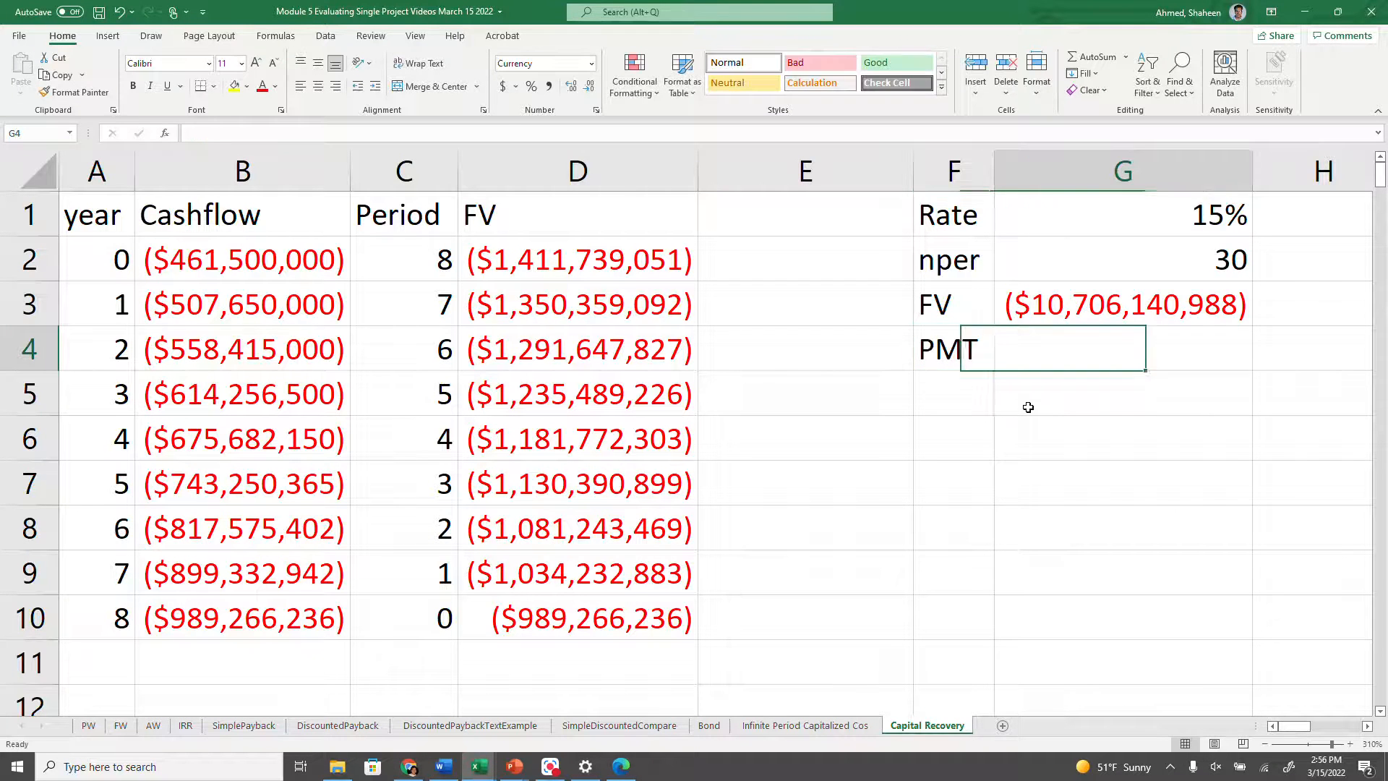
# Enter the payment formula =PMT($G$1,G2,G3,0,0) in cell G4, with an absolute reference to the rate
pyautogui.write('=PMT(')
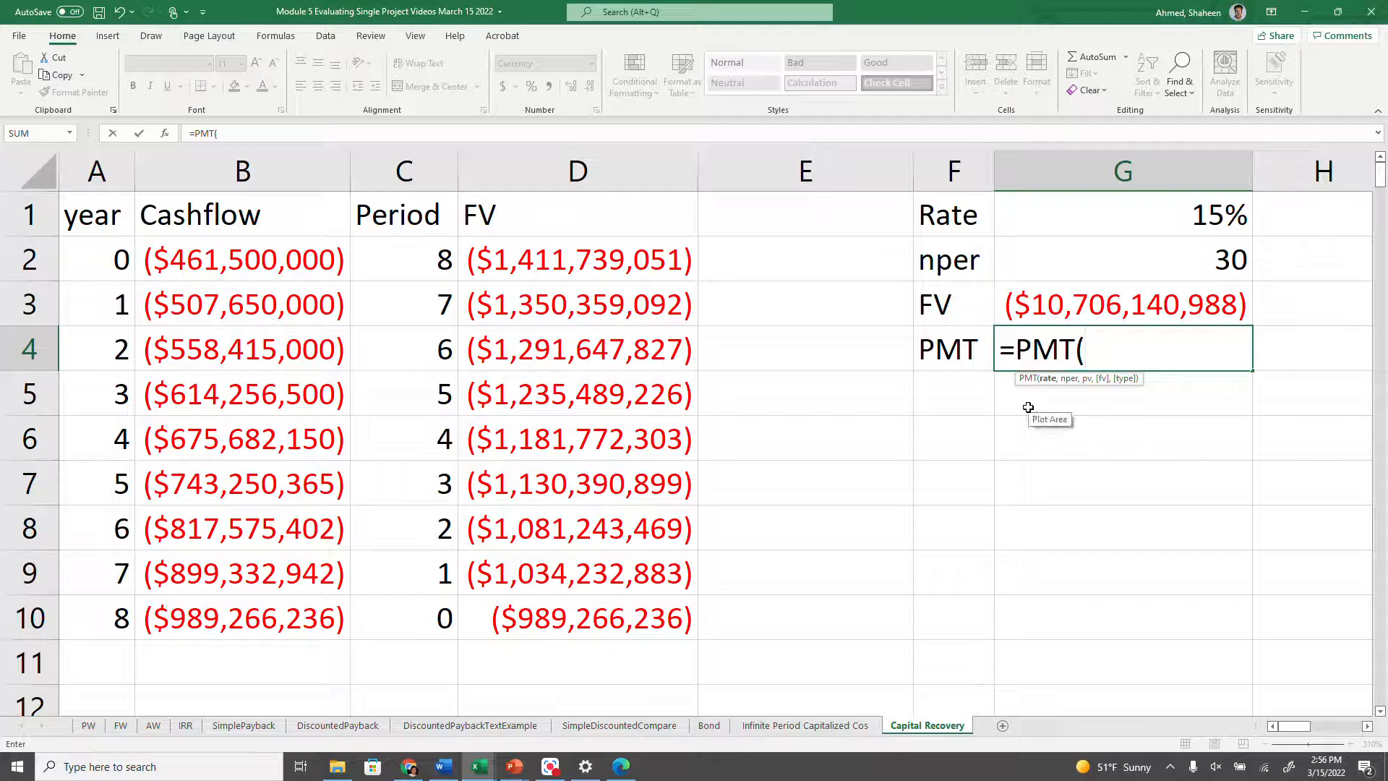
pyautogui.click(1217, 216)
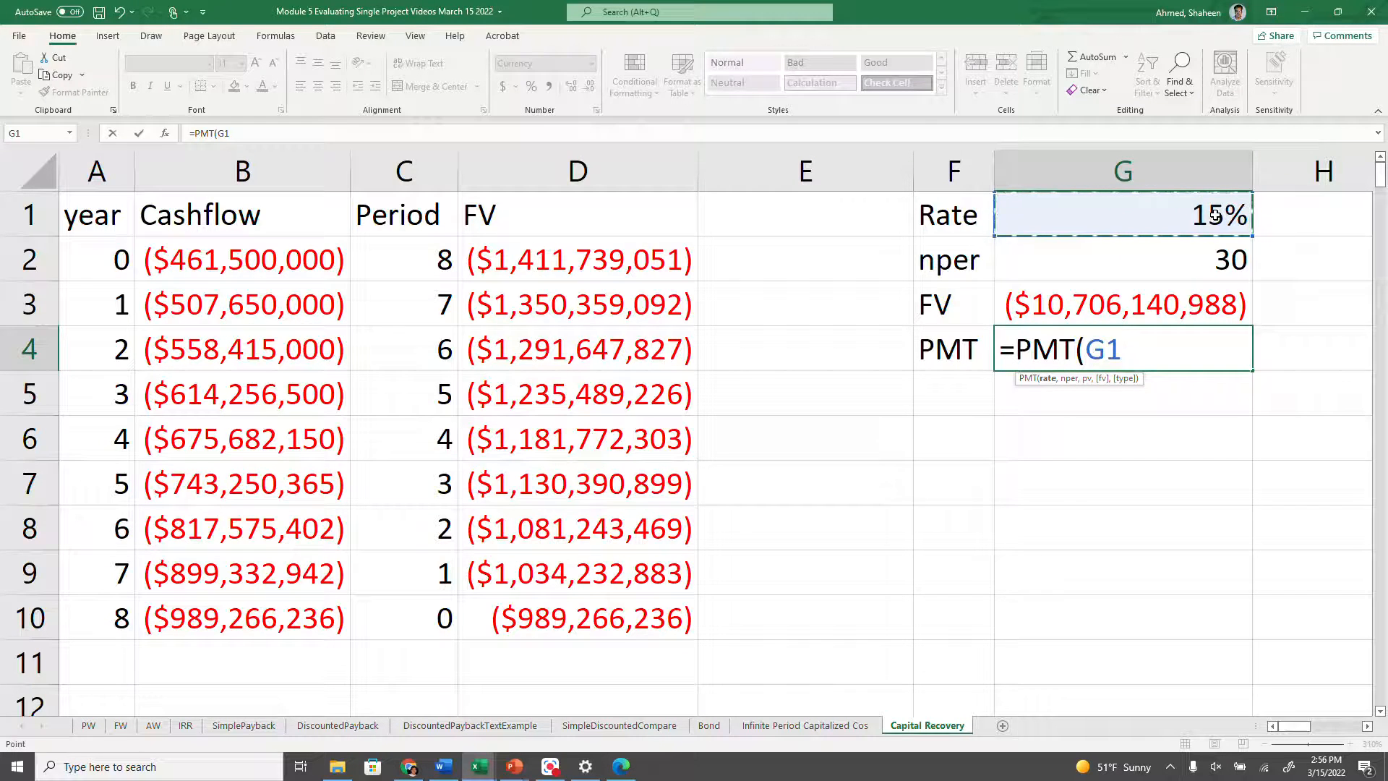
pyautogui.press('F4')
pyautogui.write(',')
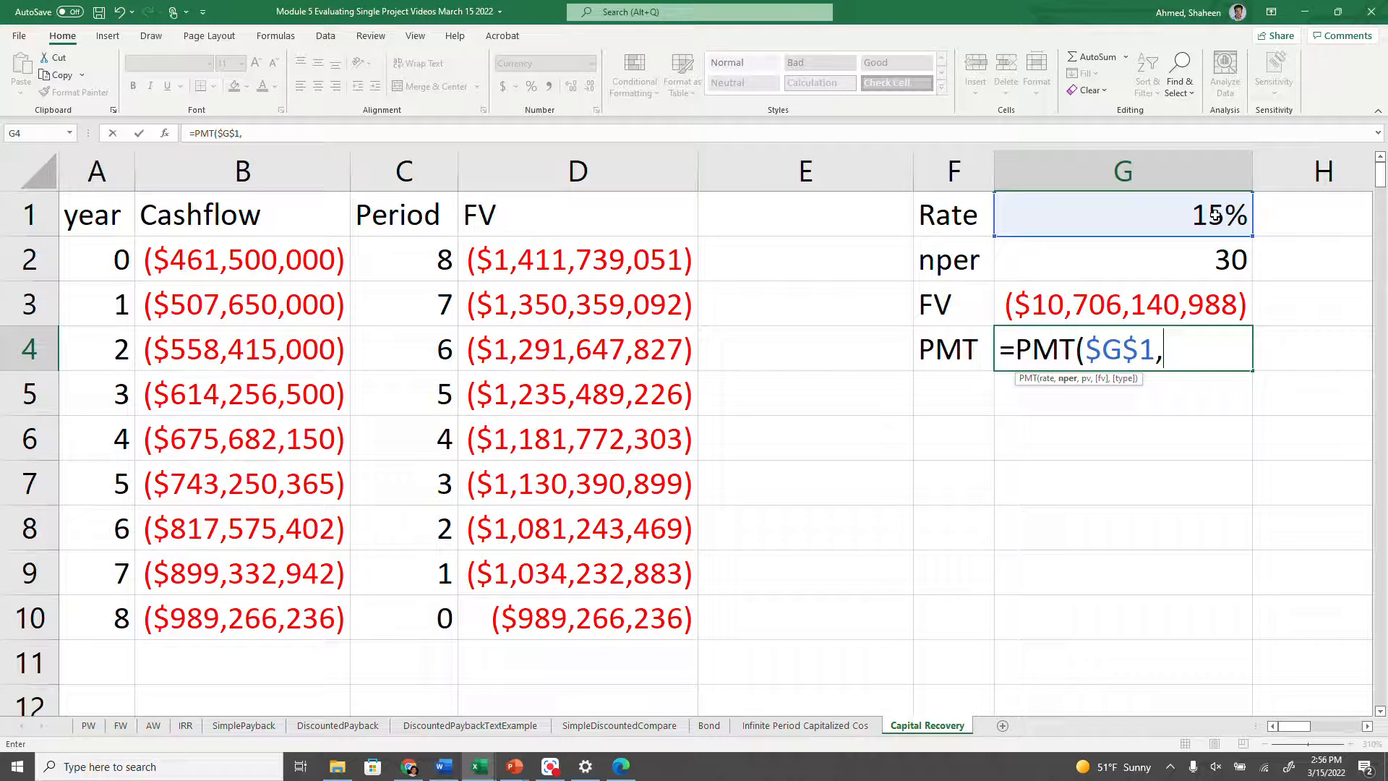
pyautogui.click(1204, 251)
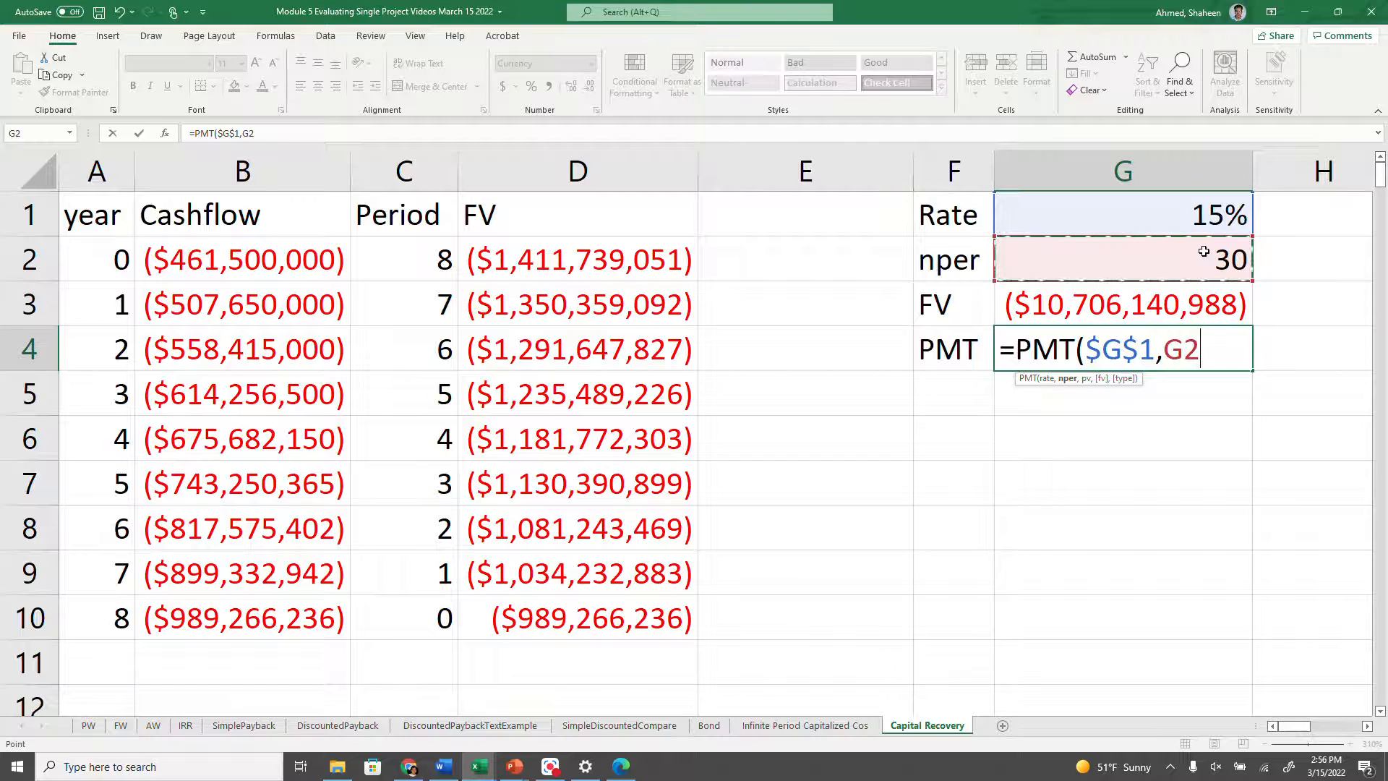
pyautogui.write(',')
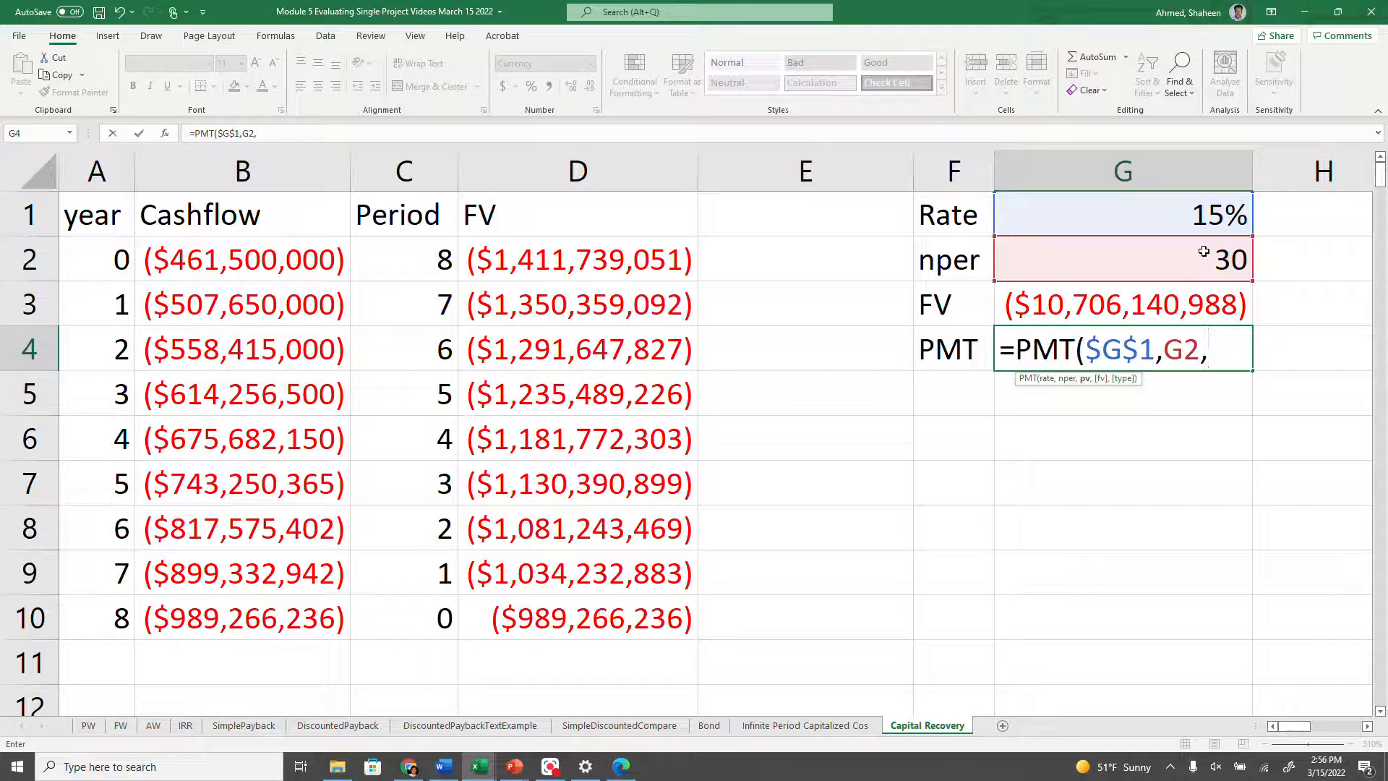
pyautogui.click(1208, 310)
pyautogui.write(',')
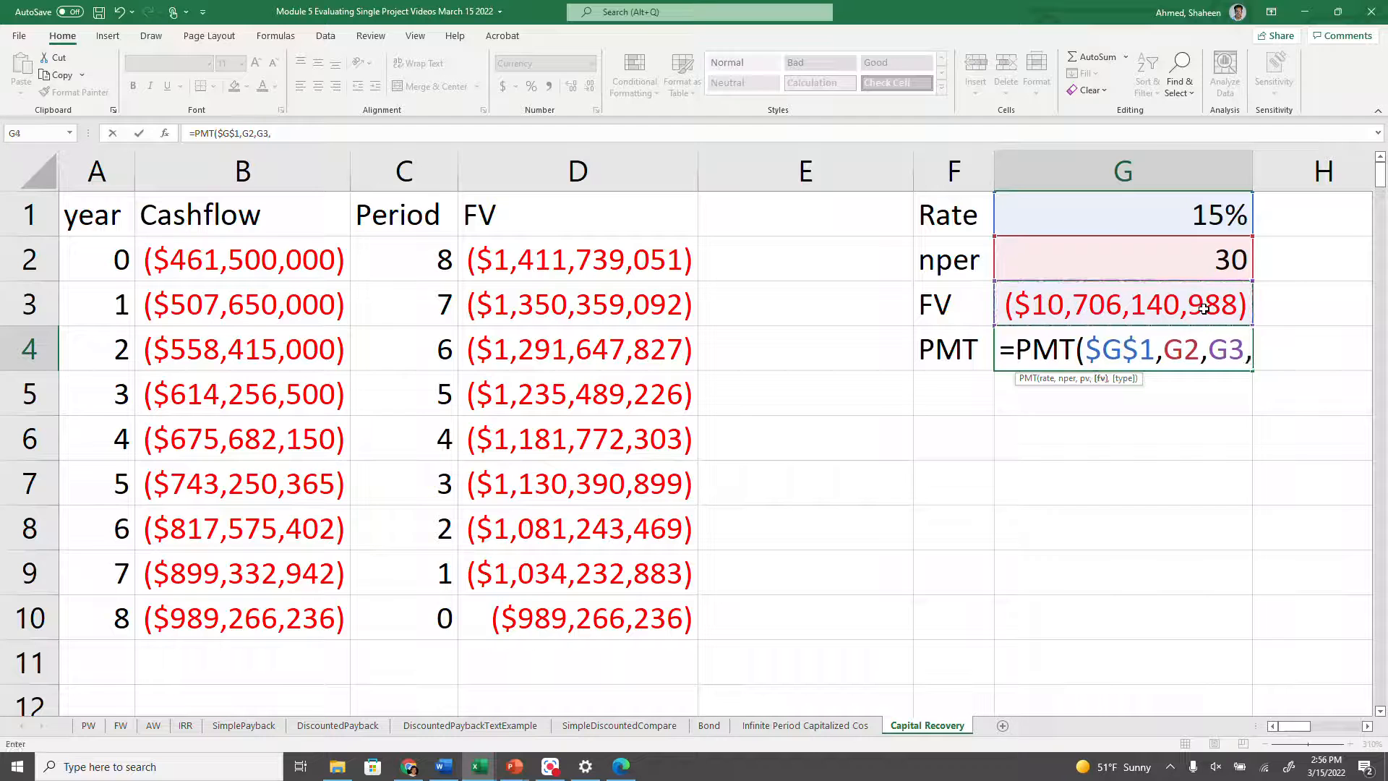
pyautogui.write('0,')
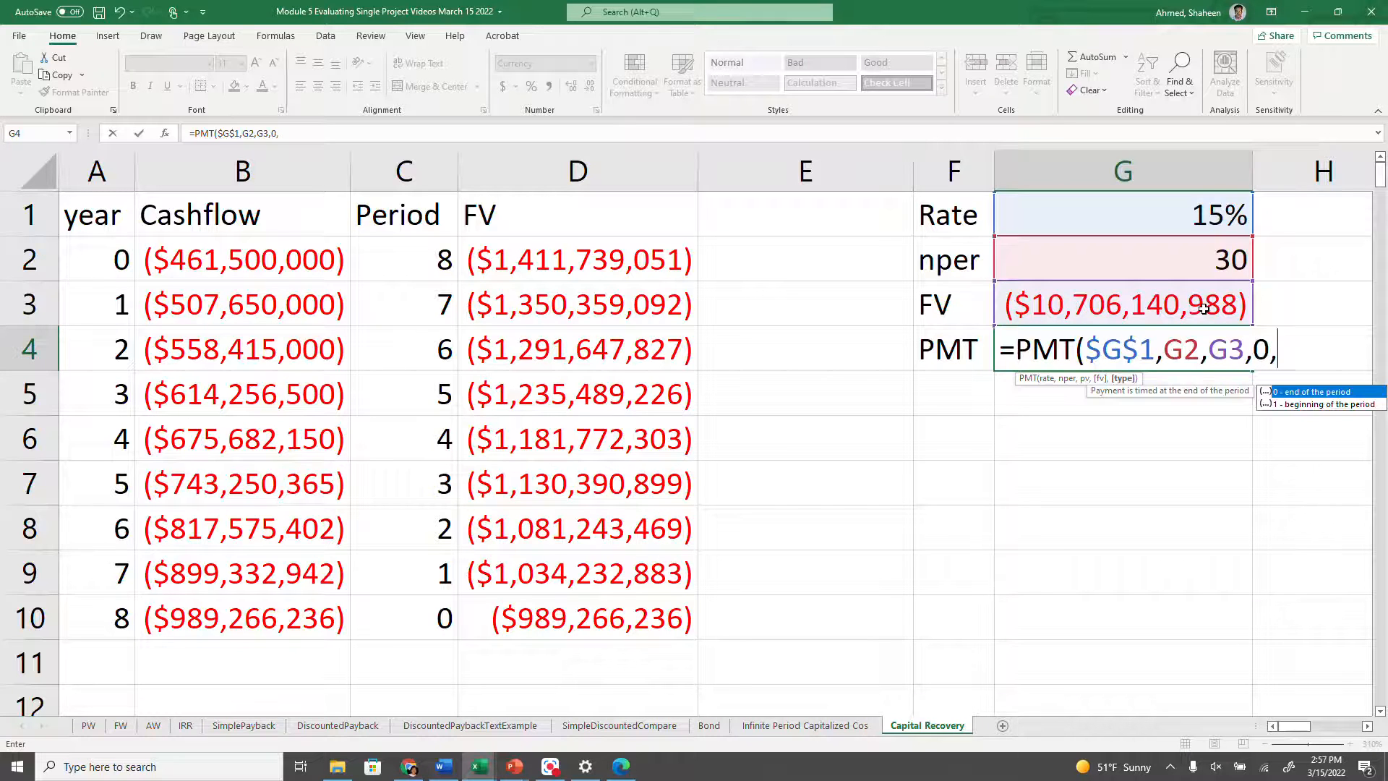
pyautogui.write('0')
pyautogui.press('Return')
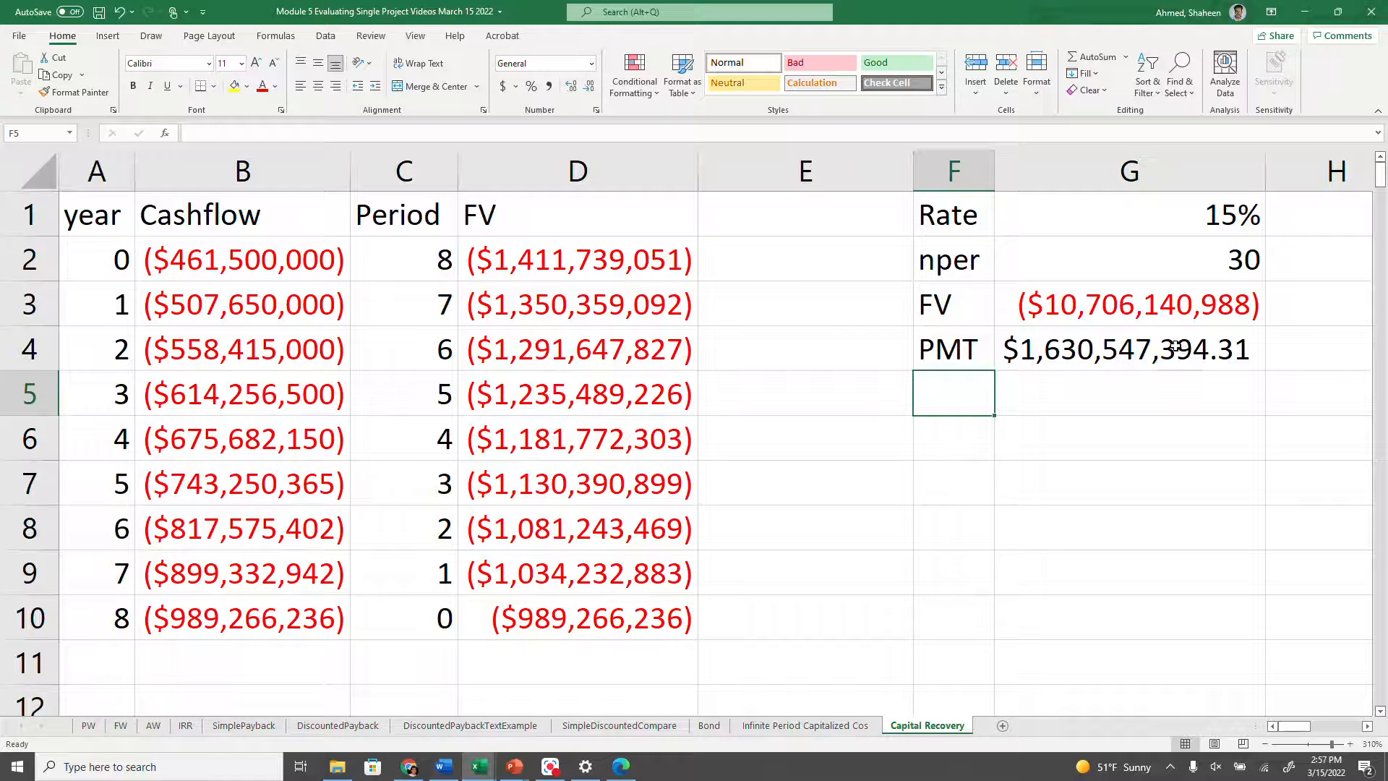
# Set nper in G2 to 1000 and check the resulting payment in G4
pyautogui.click(1208, 264)
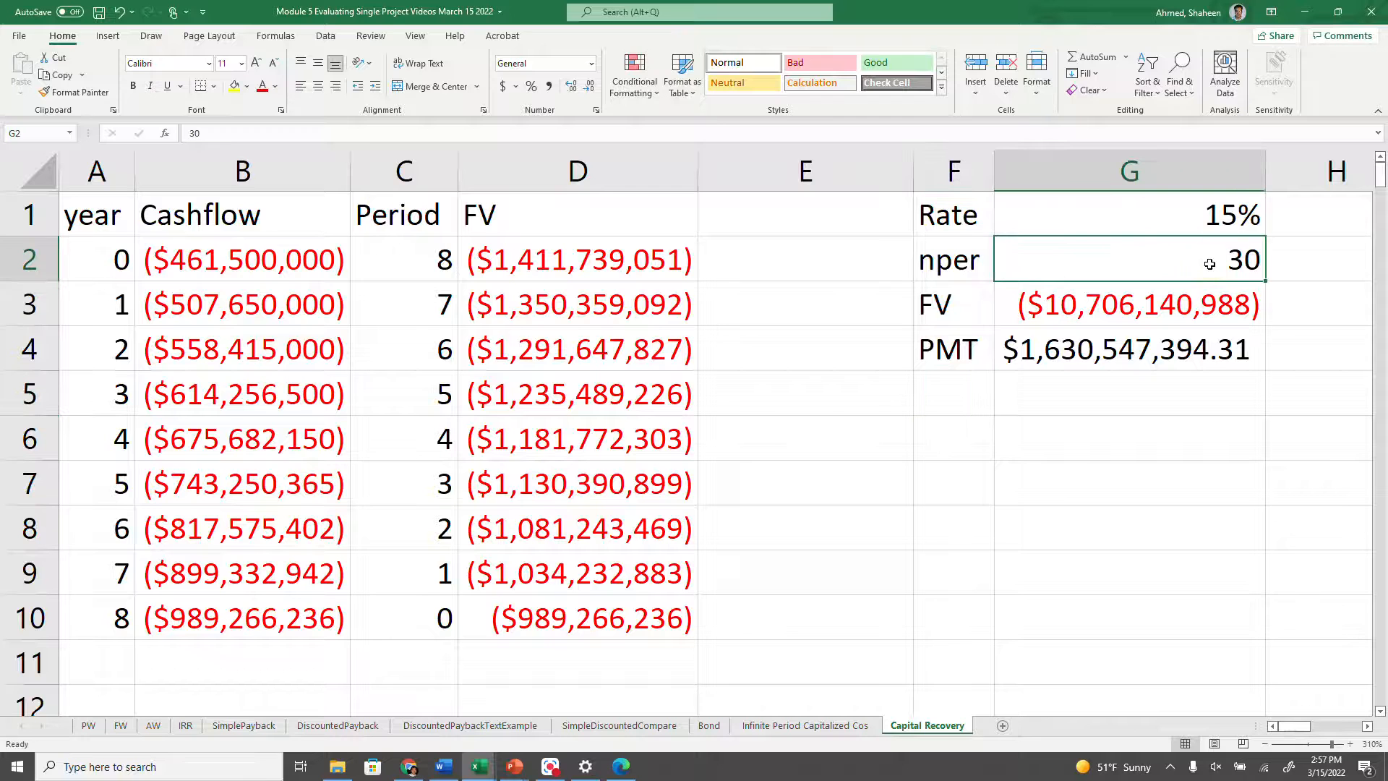
pyautogui.write('100')
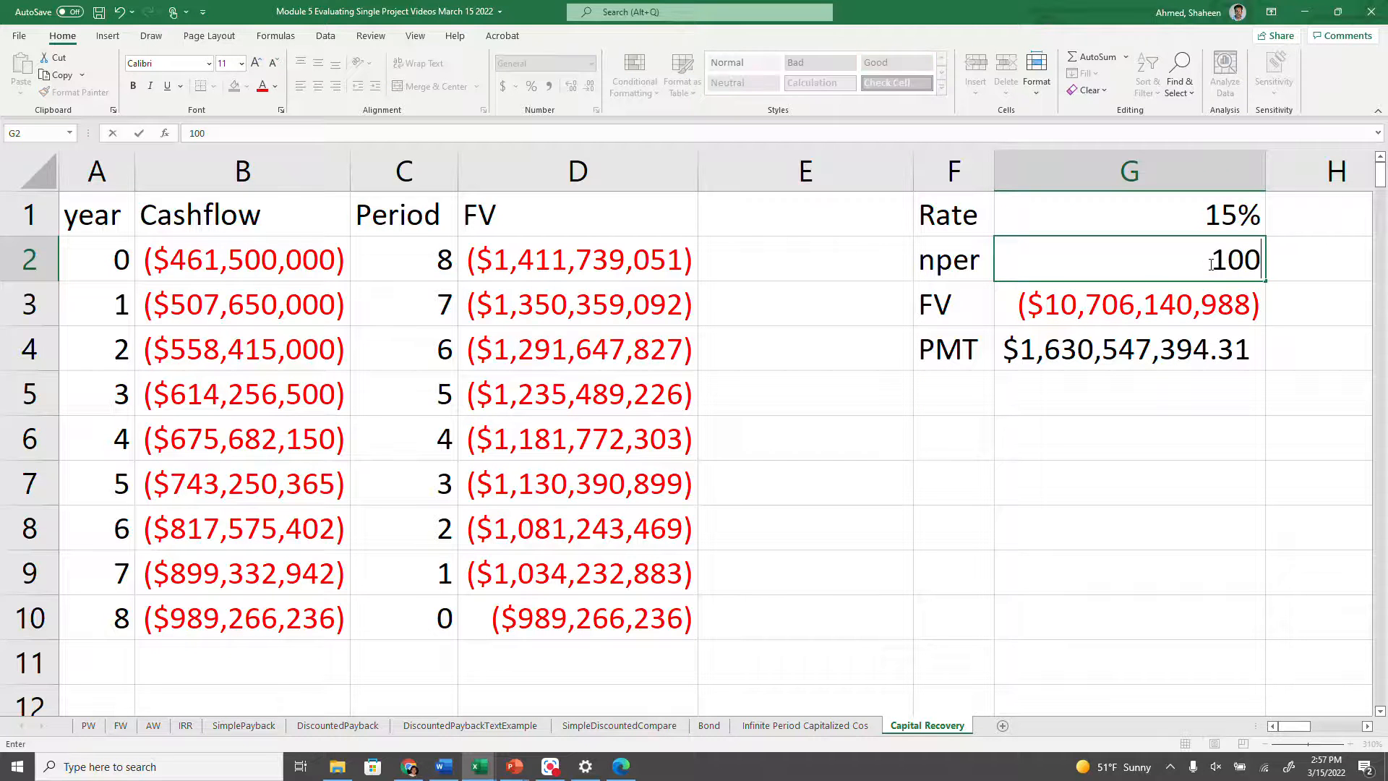
pyautogui.write('0')
pyautogui.press('Return')
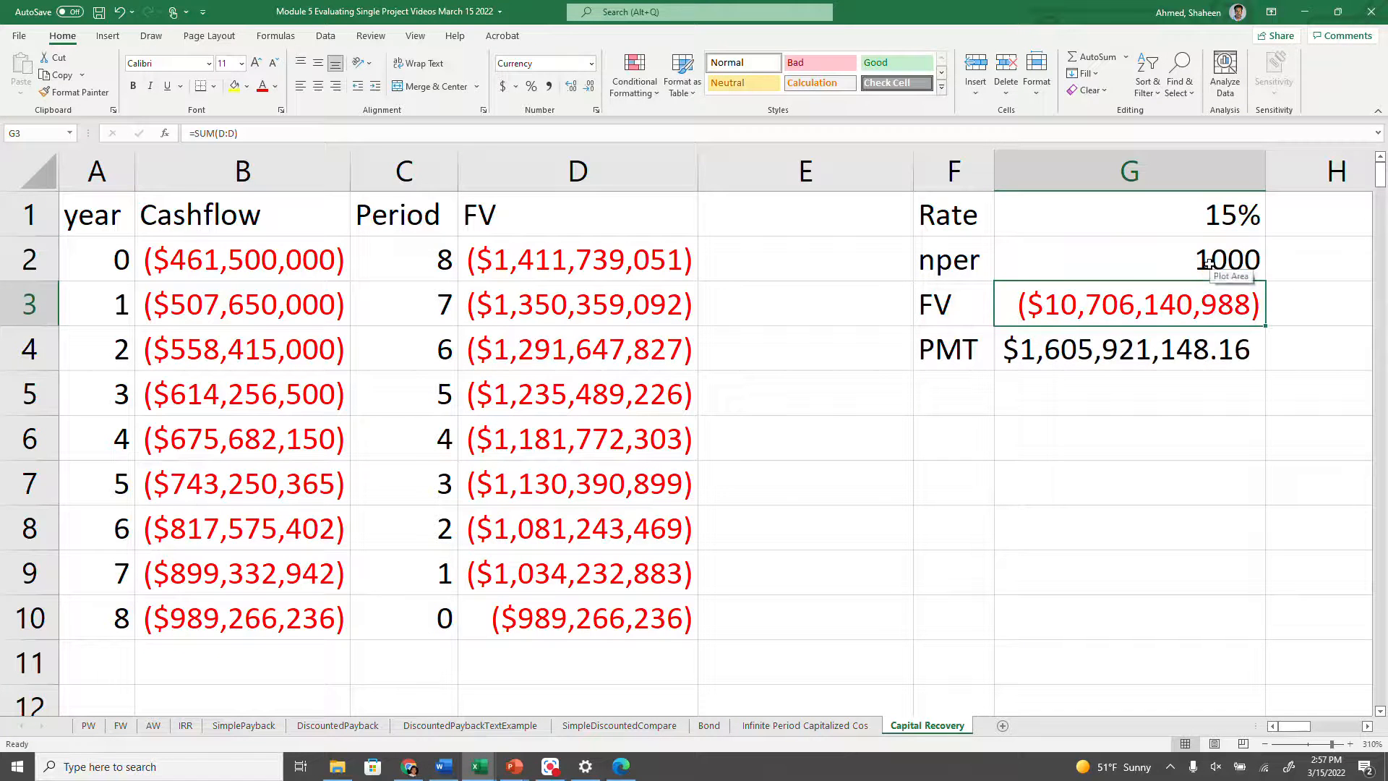
pyautogui.click(1070, 362)
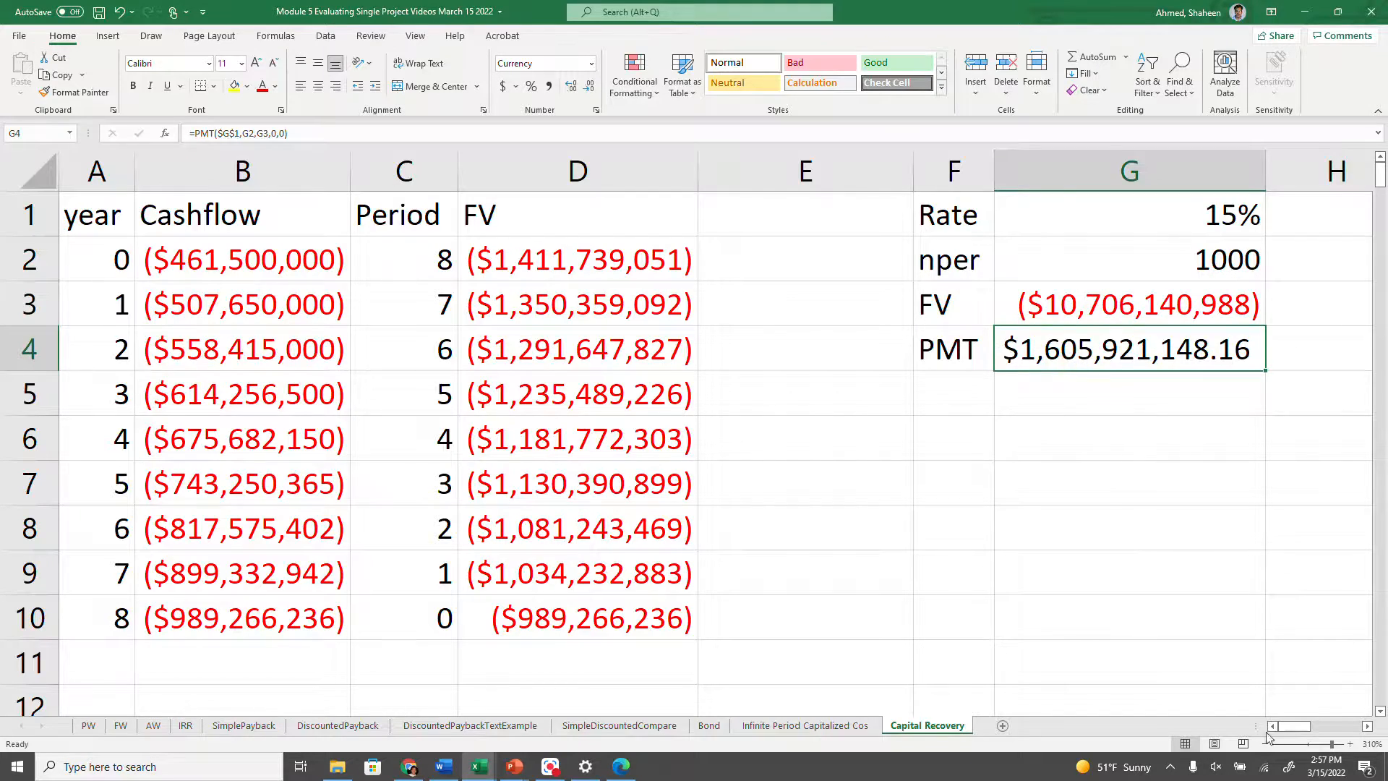
# Examine the Period and Recovery table in columns K and L and the Recovery chart's curve around period 20
pyautogui.moveTo(1287, 733); pyautogui.dragTo(1322, 734)
pyautogui.scroll(-2, 1031, 439)
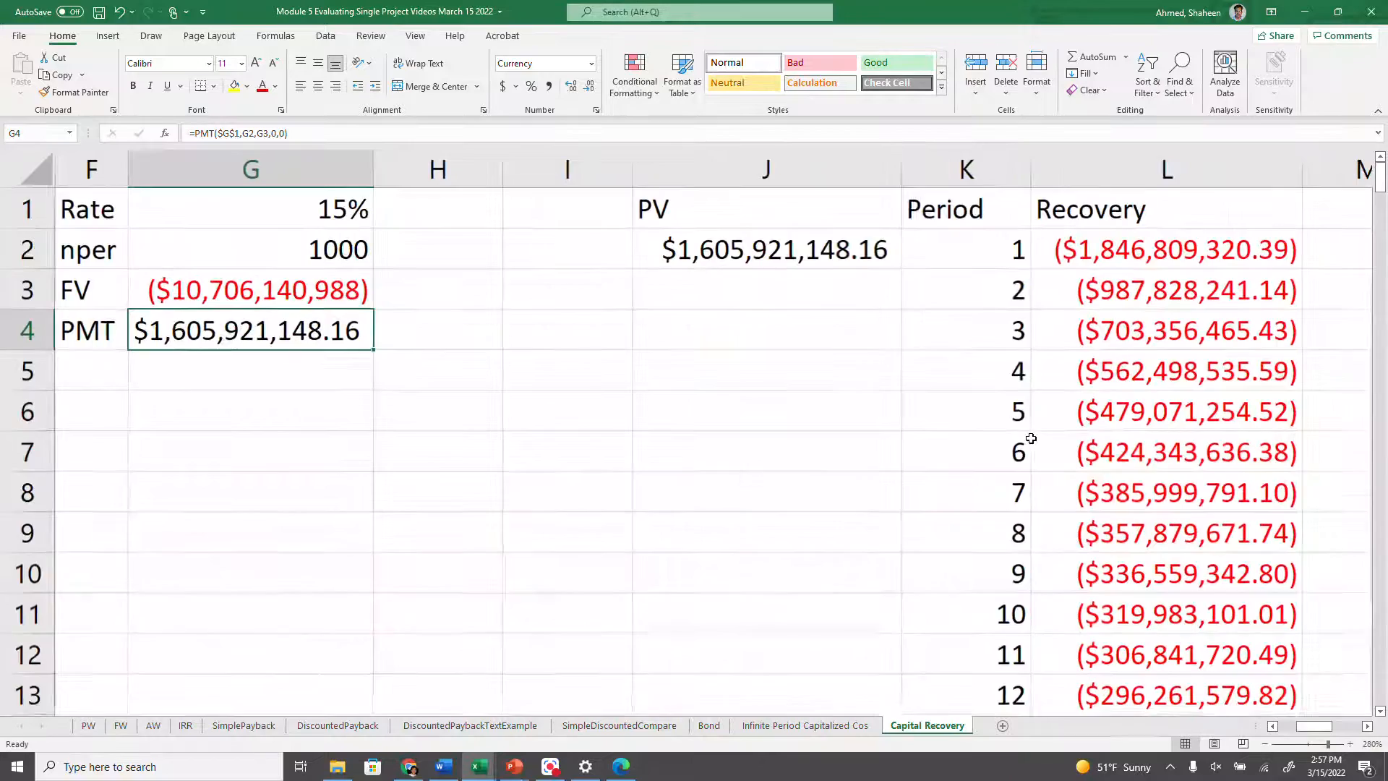
pyautogui.scroll(-2, 1031, 439)
pyautogui.moveTo(1312, 726); pyautogui.dragTo(1329, 727)
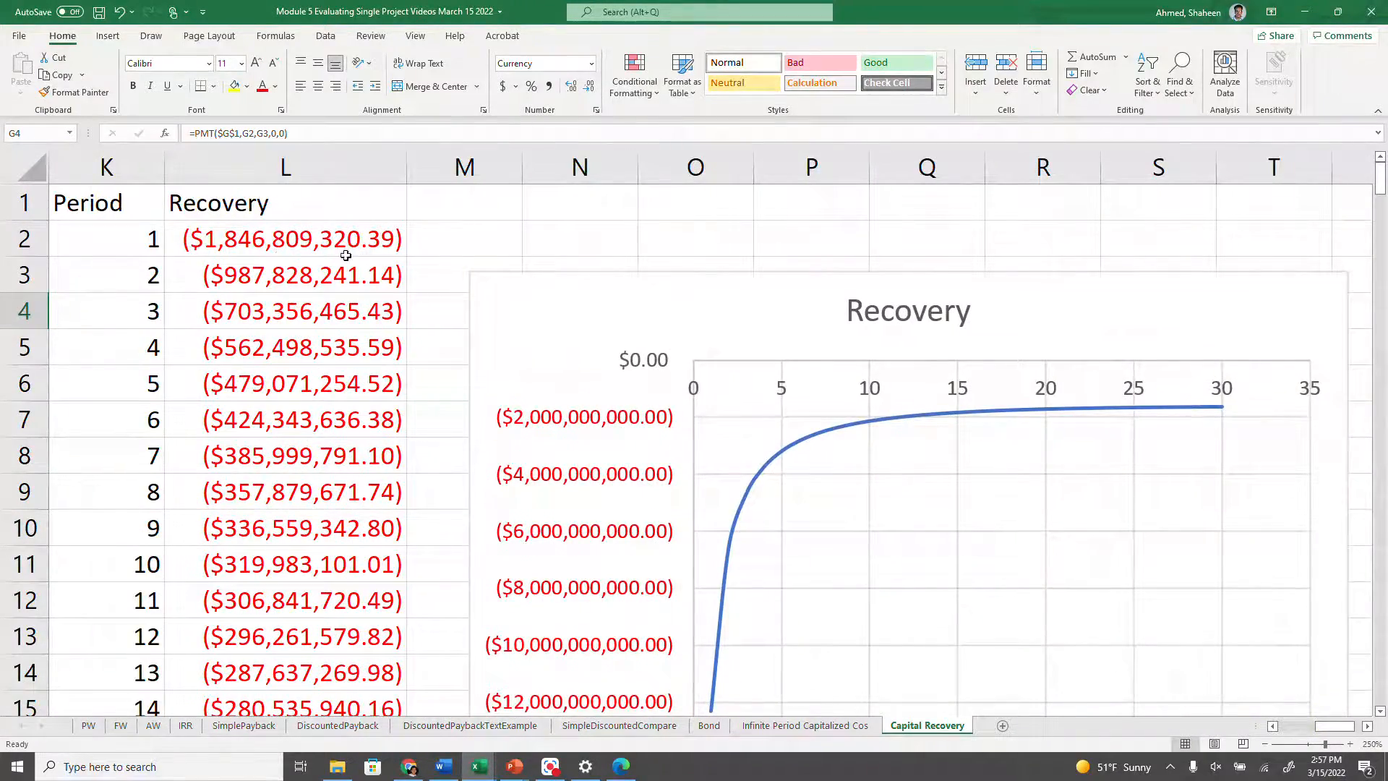
pyautogui.click(97, 235)
pyautogui.click(141, 389)
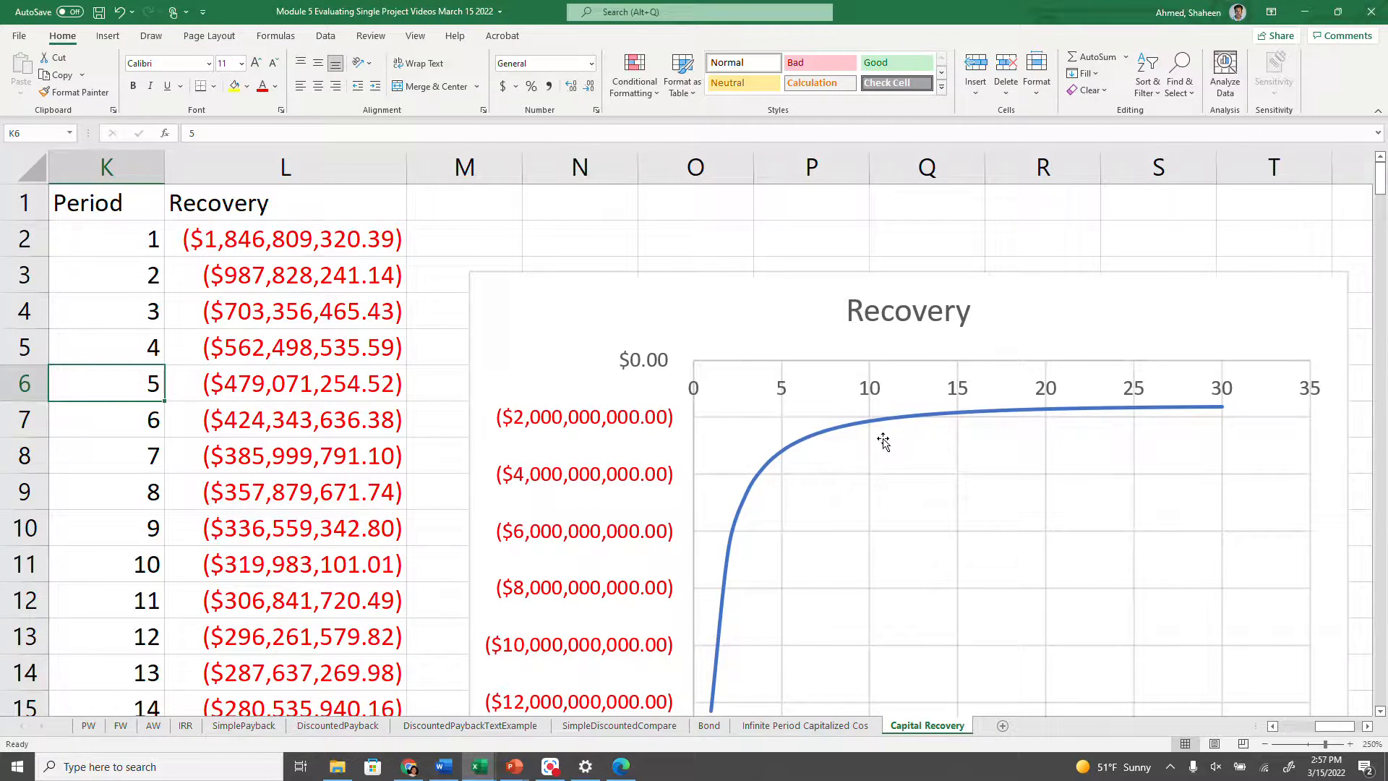
pyautogui.moveTo(1048, 411)
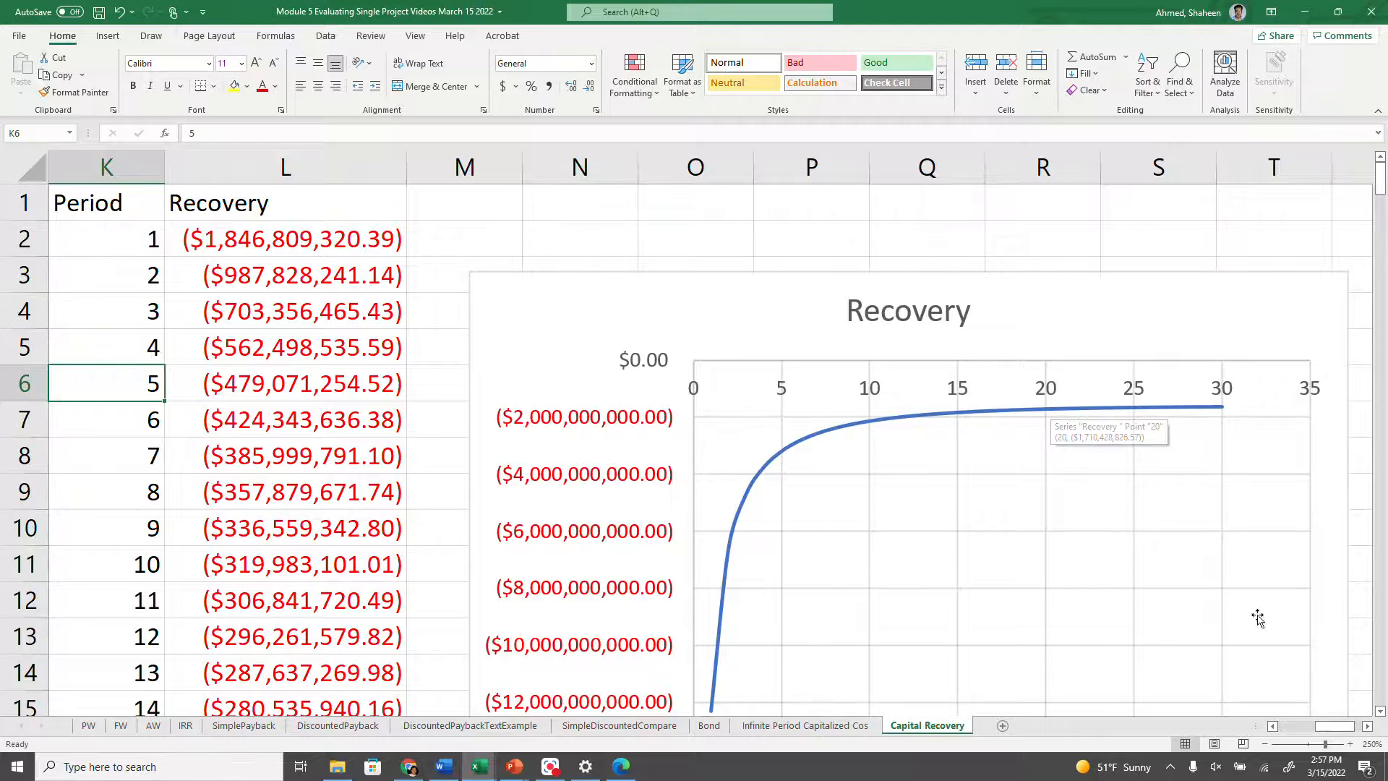
# Fit column G's width and try nper values of 500 and 100 in G2
pyautogui.moveTo(1344, 726); pyautogui.dragTo(1274, 726)
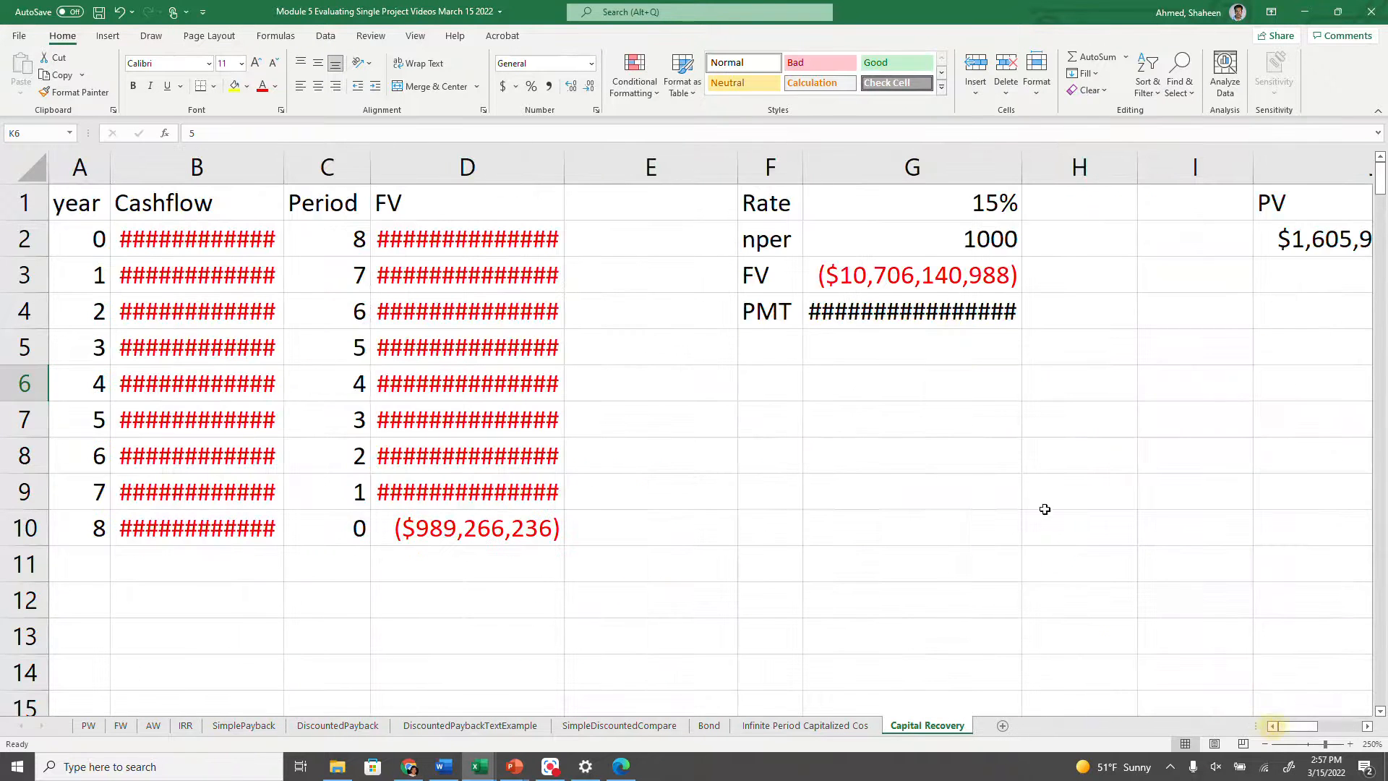
pyautogui.doubleClick(1019, 168)
pyautogui.click(986, 244)
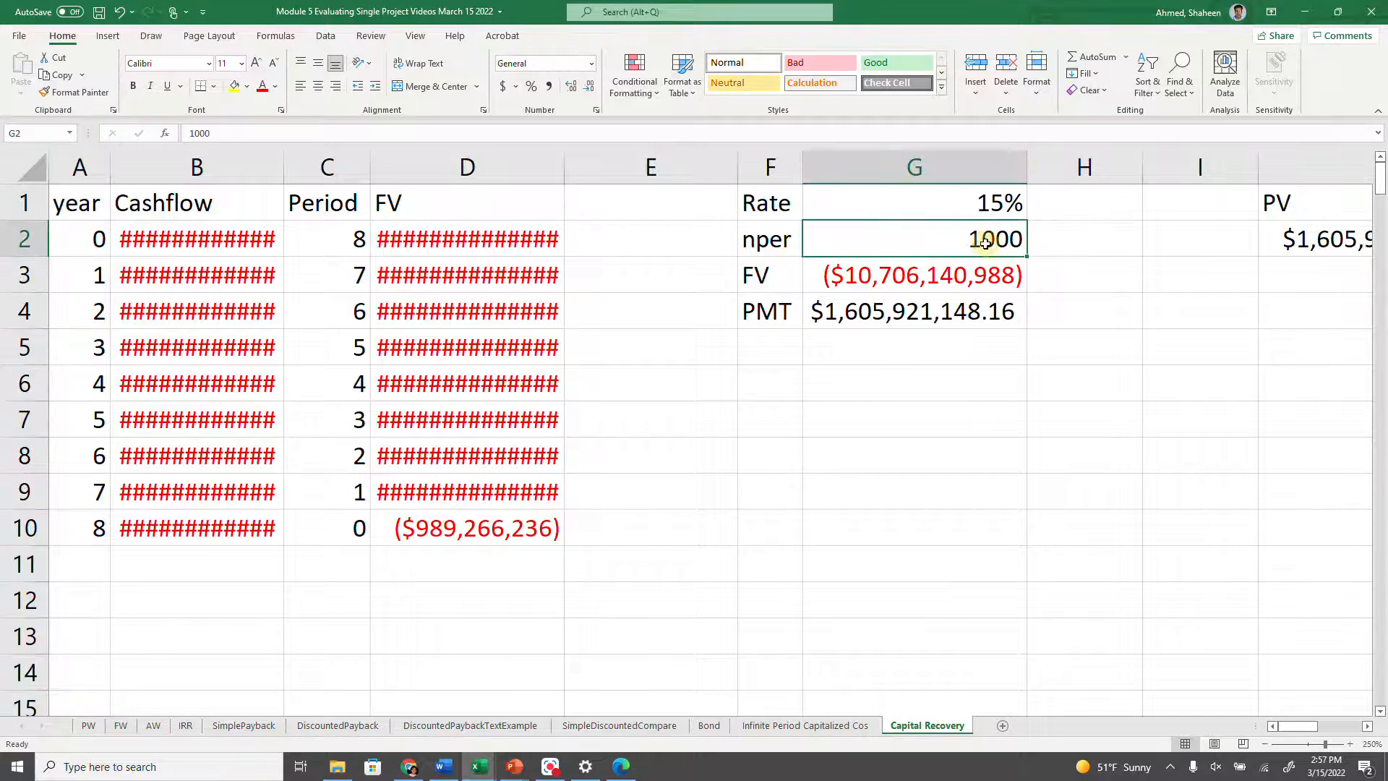
pyautogui.write('500')
pyautogui.press('Return')
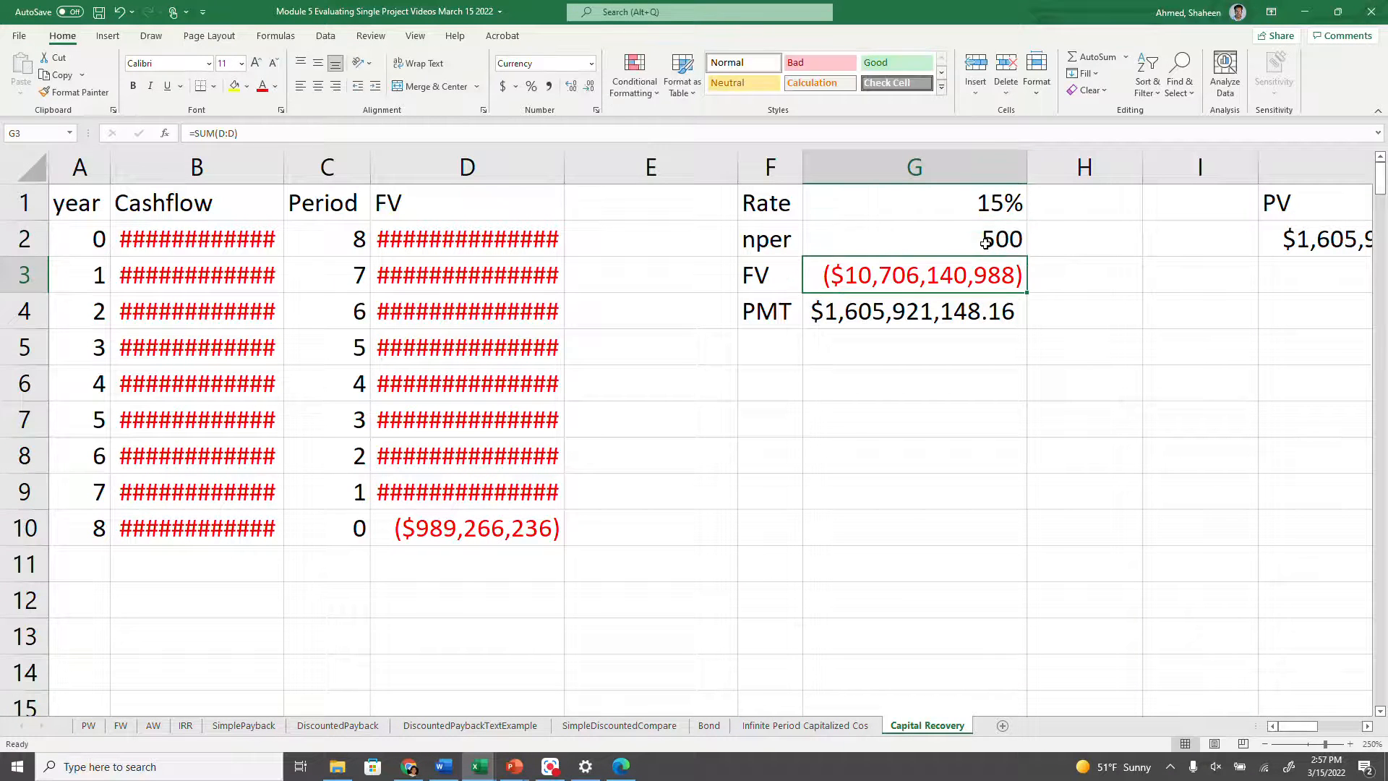
pyautogui.click(986, 244)
pyautogui.write('100')
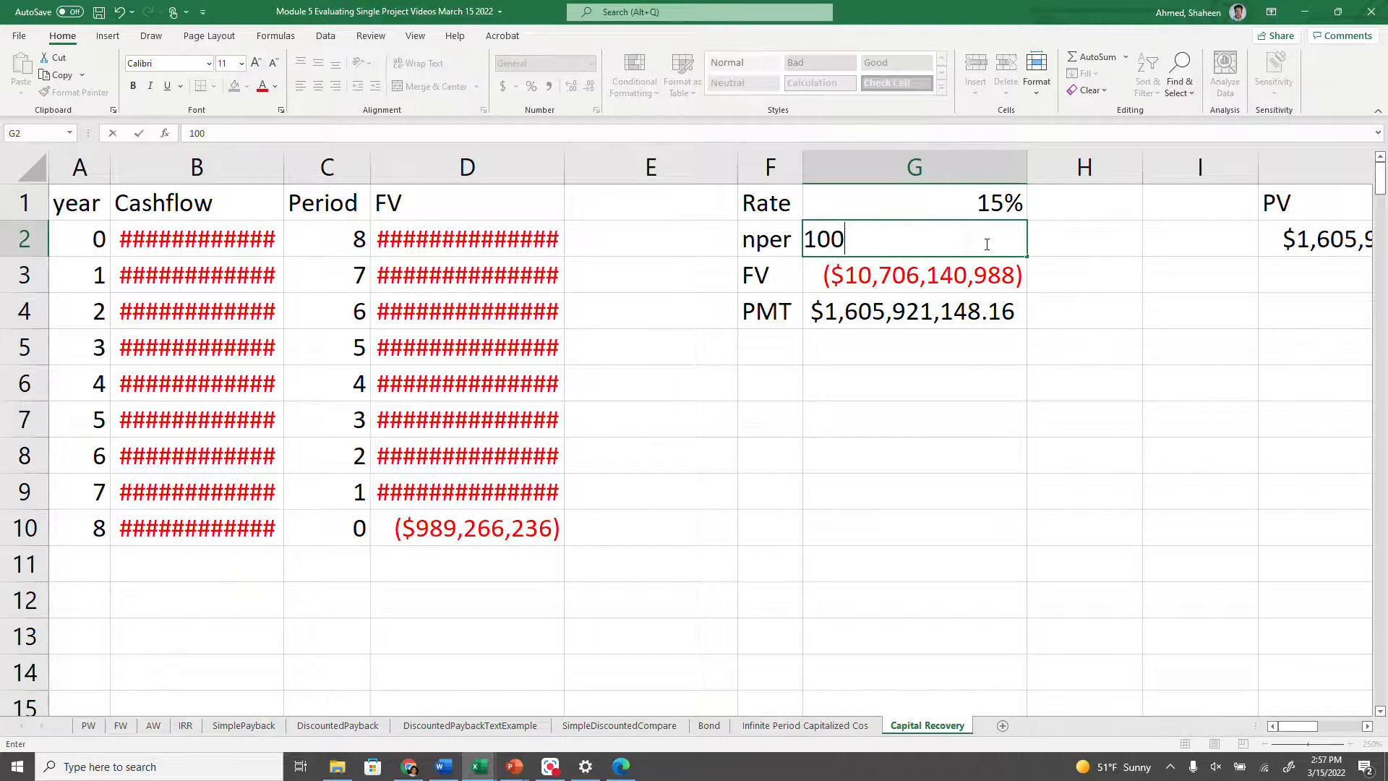
pyautogui.press('Return')
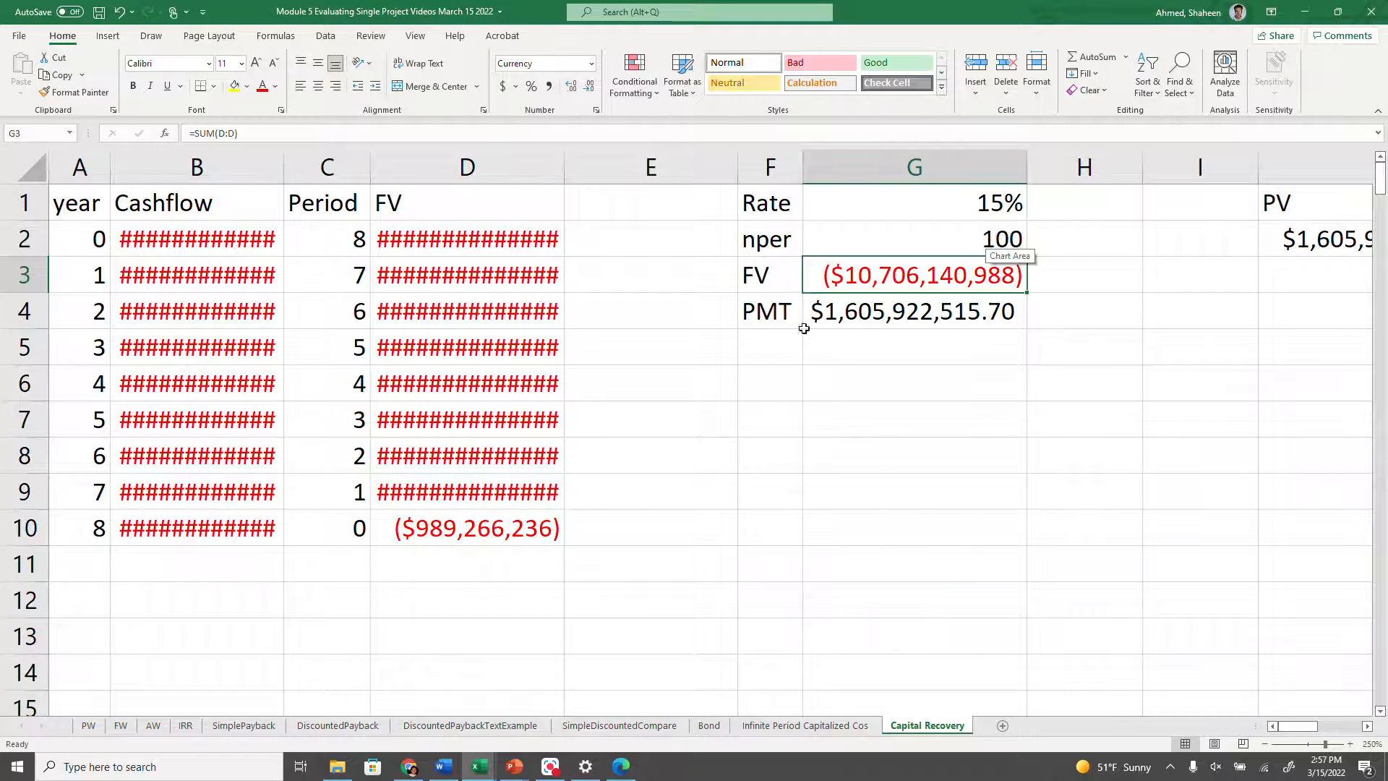
# Set nper in G2 to 30
pyautogui.click(986, 243)
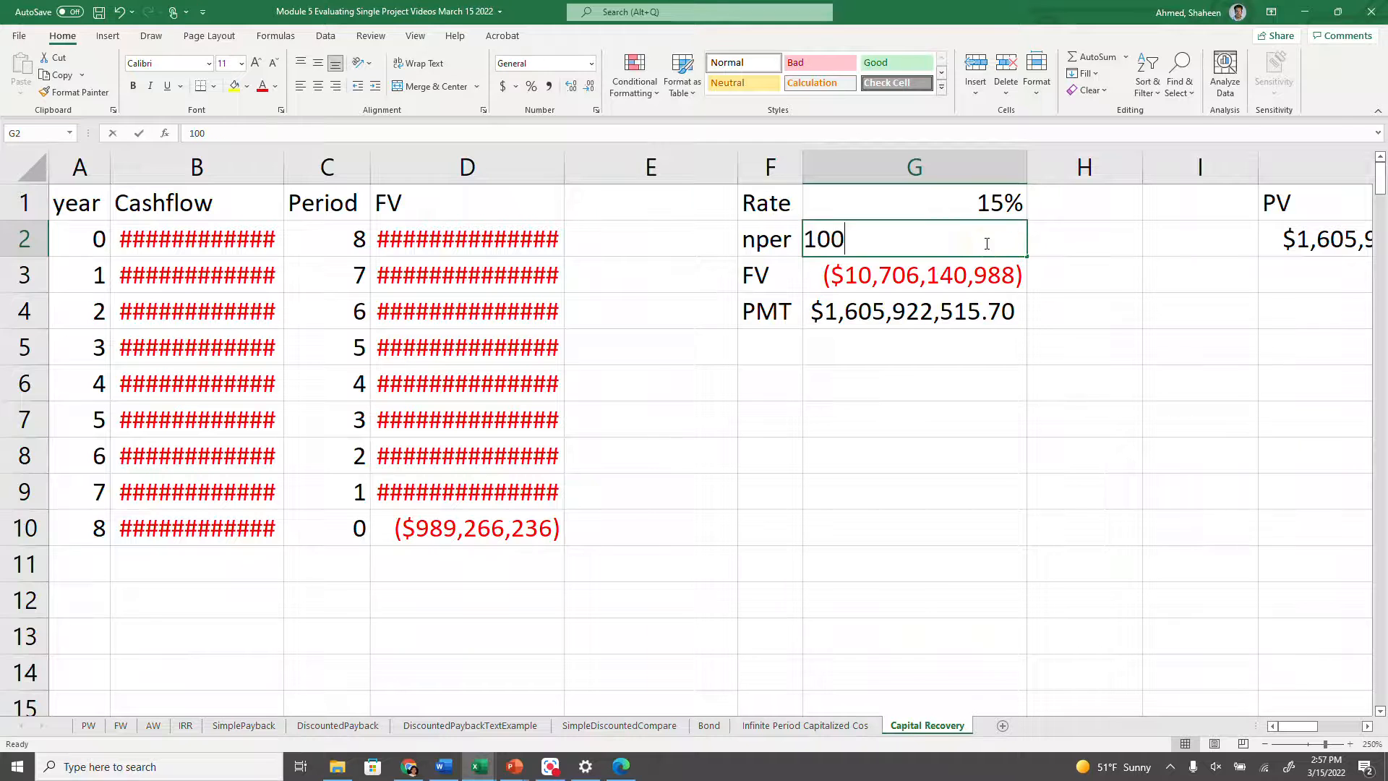
pyautogui.write('30')
pyautogui.press('Return')
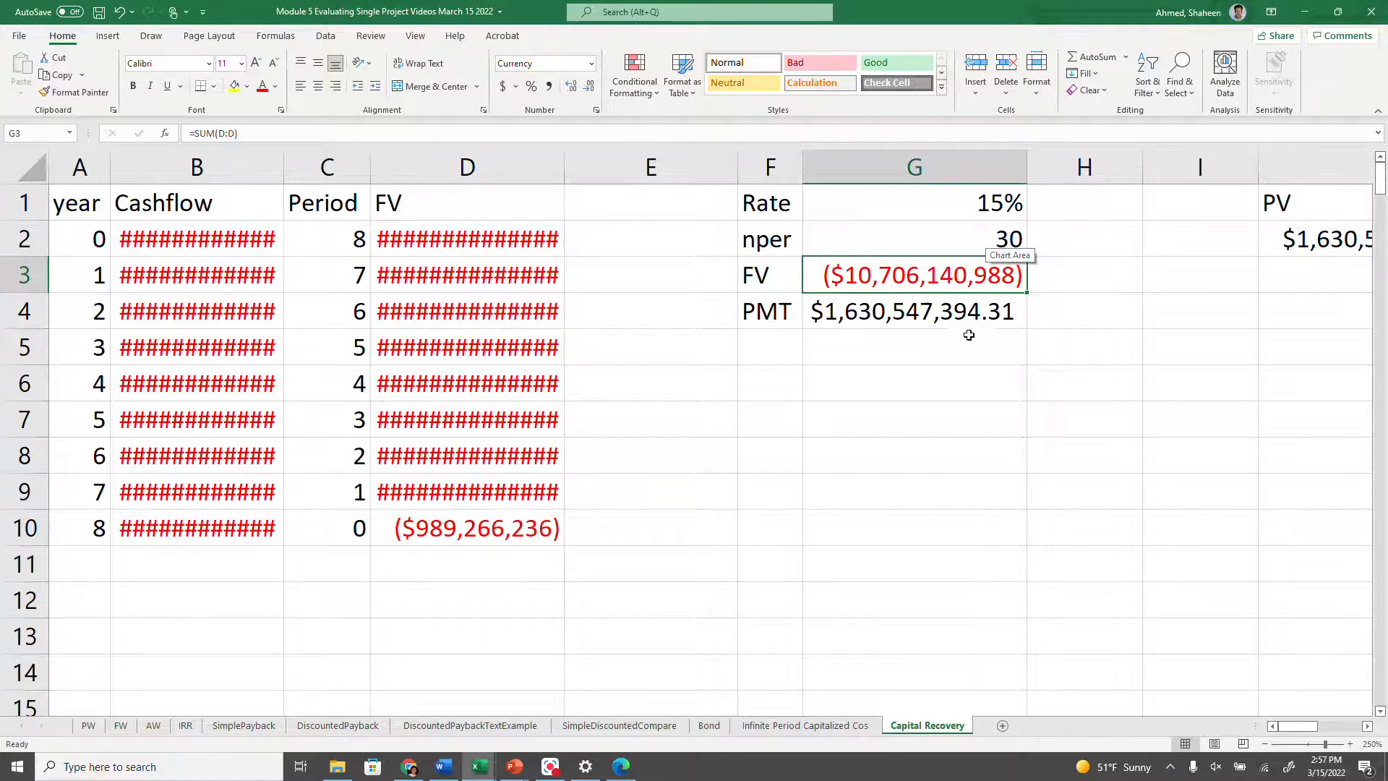
# Fit the widths of columns A through G to their contents
pyautogui.click(939, 420)
pyautogui.moveTo(80, 192); pyautogui.dragTo(883, 199)
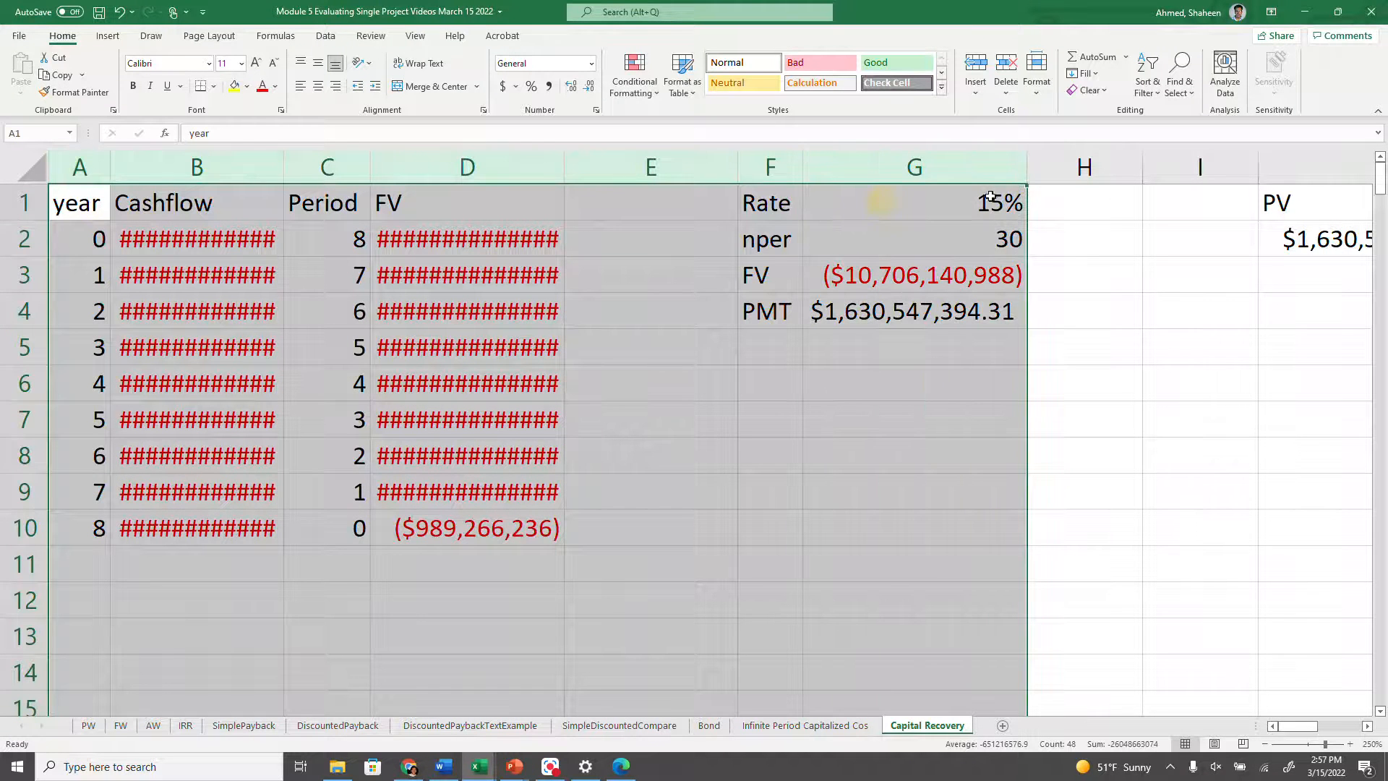
pyautogui.doubleClick(1027, 167)
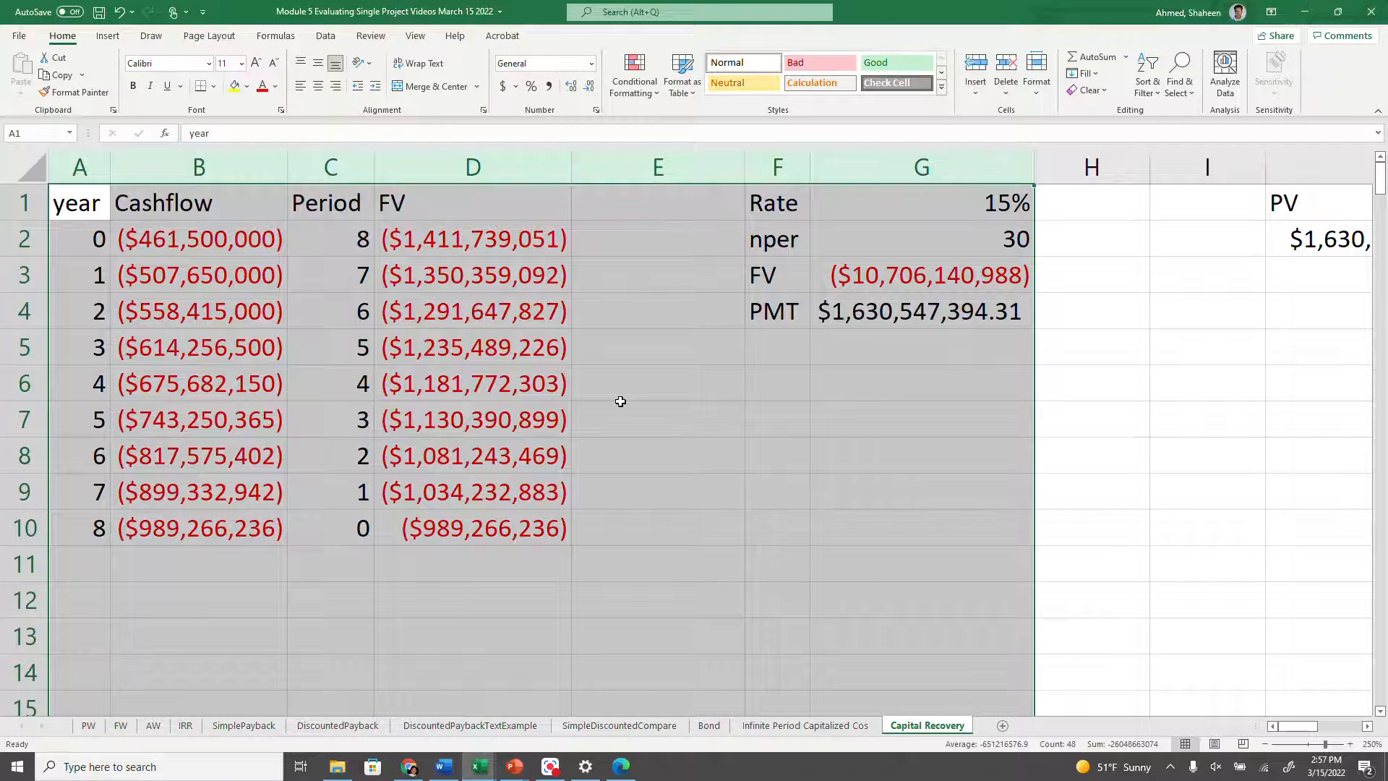
# Review the payment formula in G4, the yearly cash flows in A2:B10 and the full table in A1:D10
pyautogui.click(877, 312)
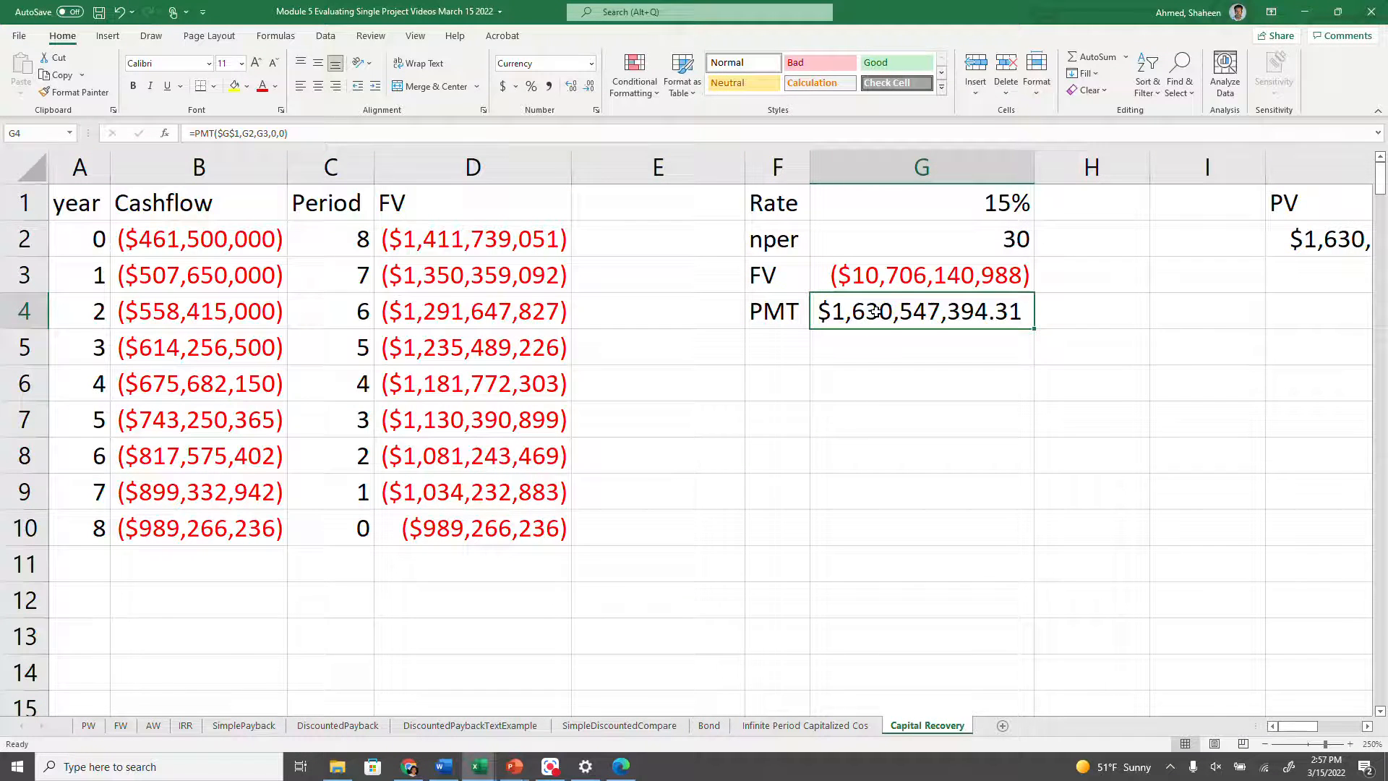
pyautogui.moveTo(98, 243); pyautogui.dragTo(261, 523)
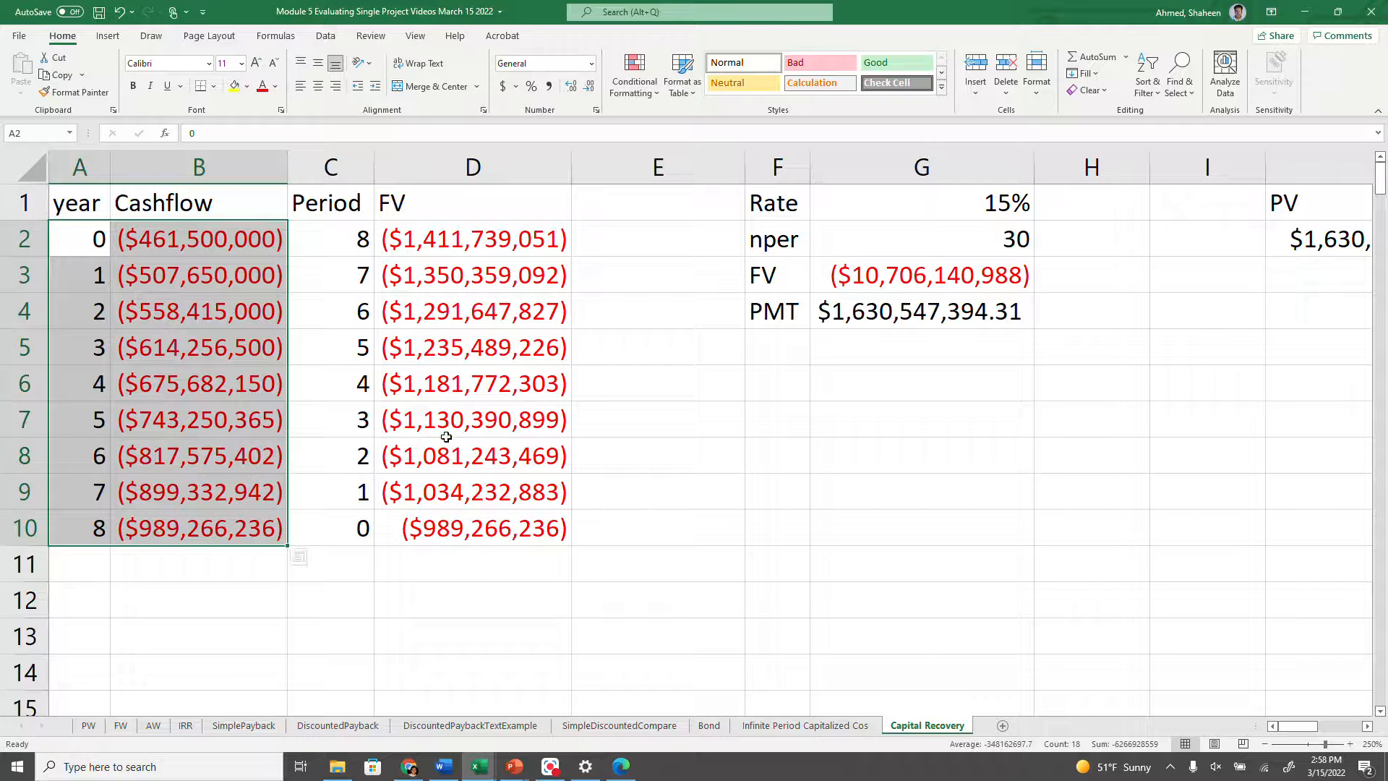
pyautogui.moveTo(79, 206); pyautogui.dragTo(499, 538)
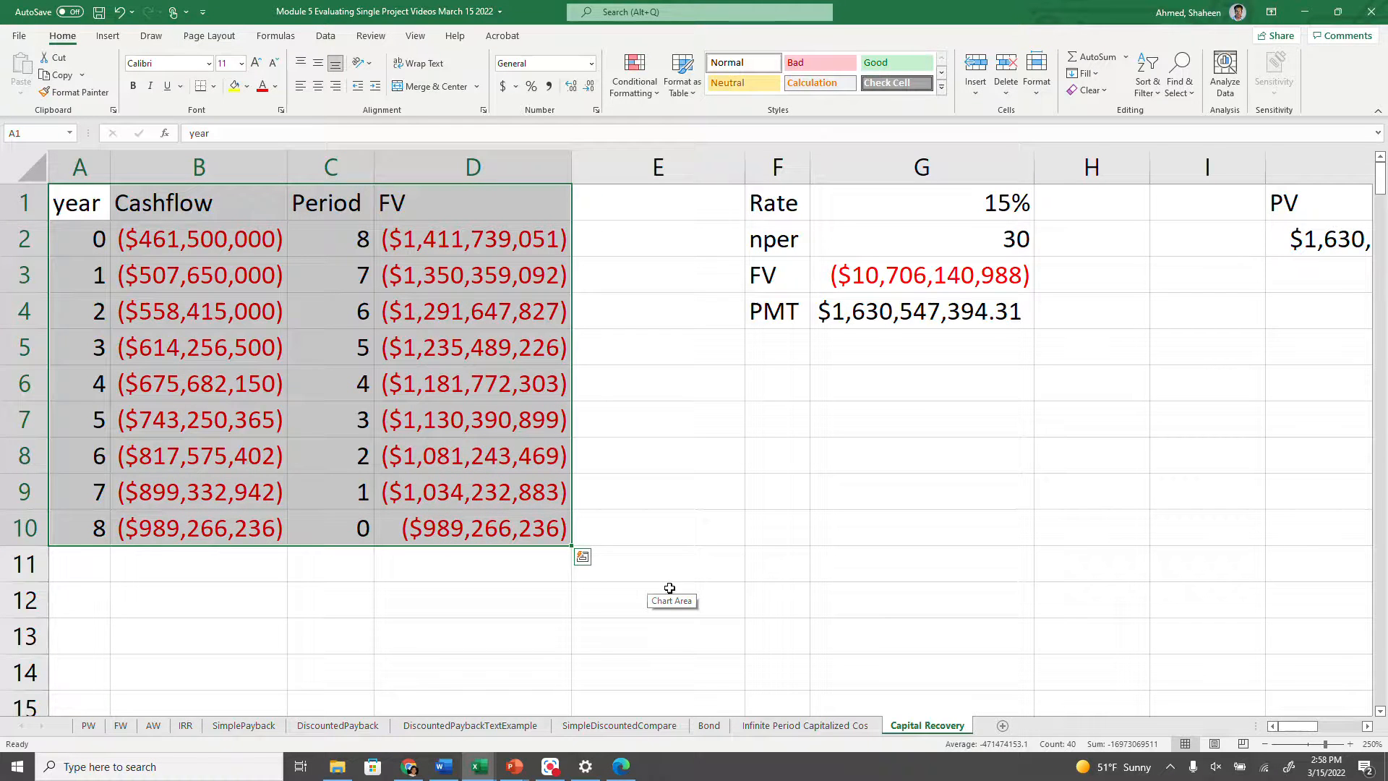
pyautogui.click(554, 766)
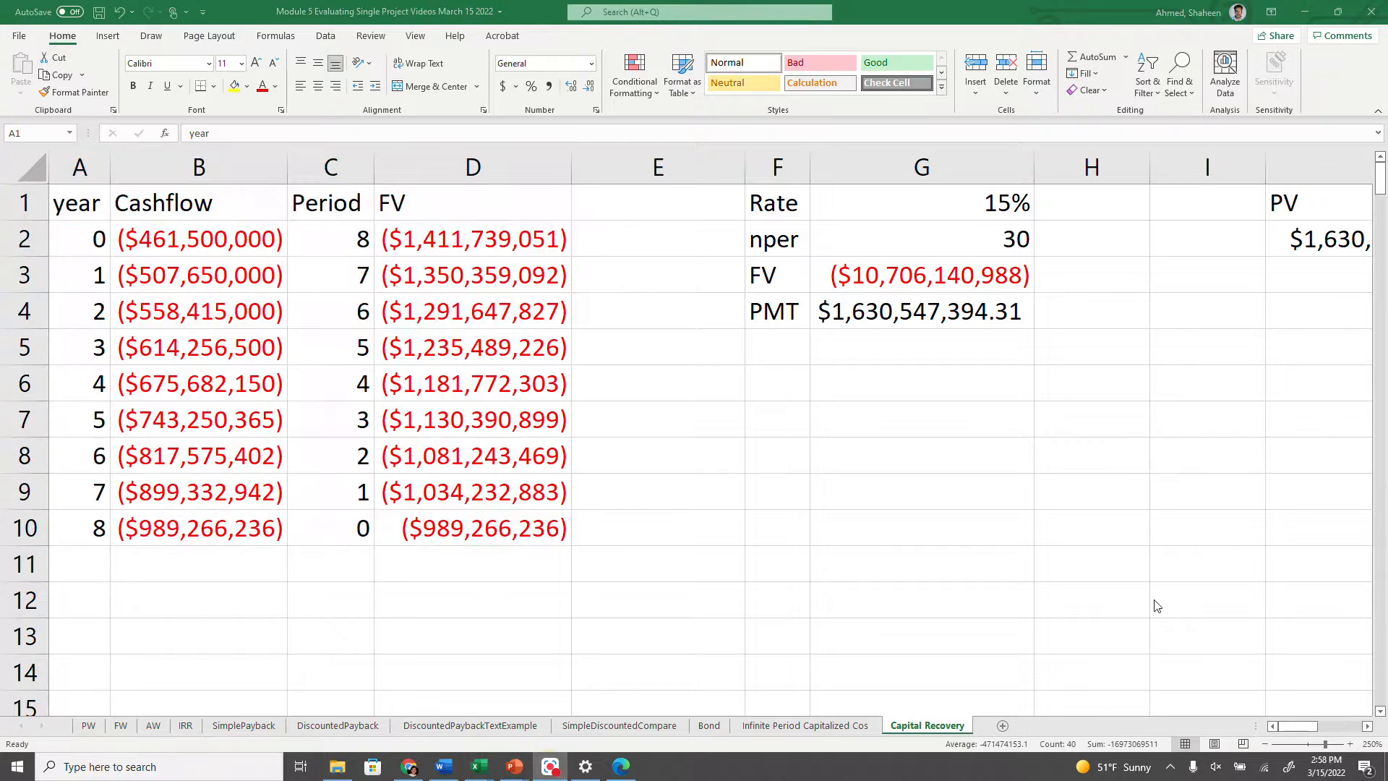